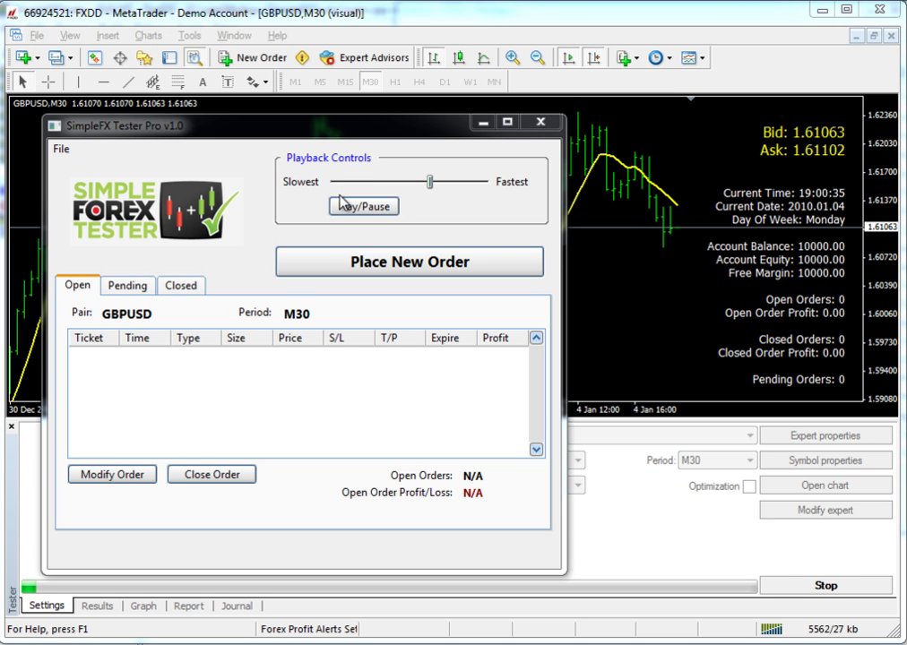
# - Start the GBPUSD visual backtest, raise the speed toward Fastest, and open the New Order form
pyautogui.moveTo(303, 128); pyautogui.dragTo(370, 114)
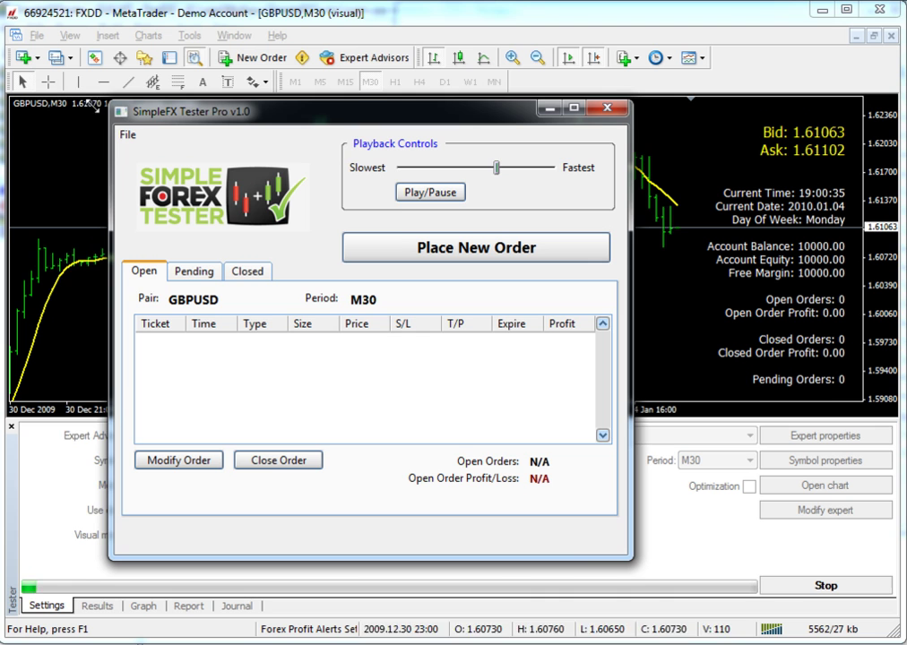
pyautogui.moveTo(199, 119); pyautogui.dragTo(156, 118)
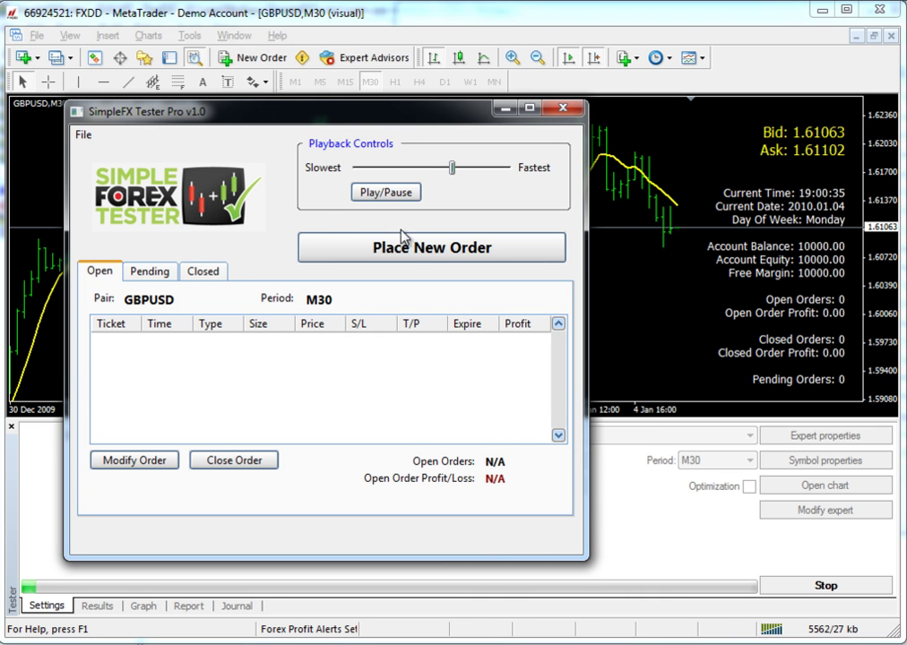
pyautogui.click(372, 193)
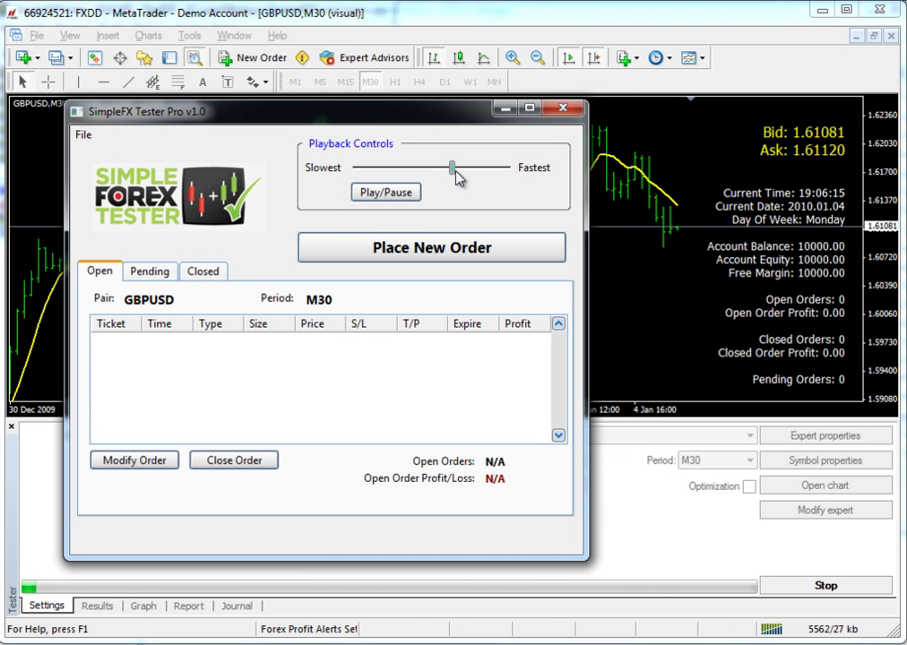
pyautogui.moveTo(455, 170); pyautogui.dragTo(482, 176)
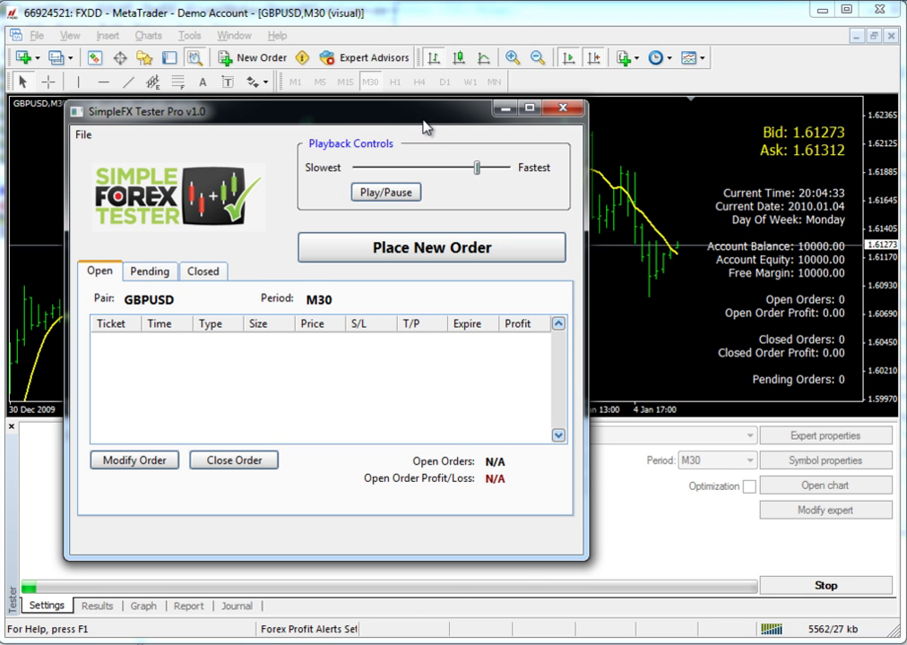
pyautogui.moveTo(421, 117); pyautogui.dragTo(363, 112)
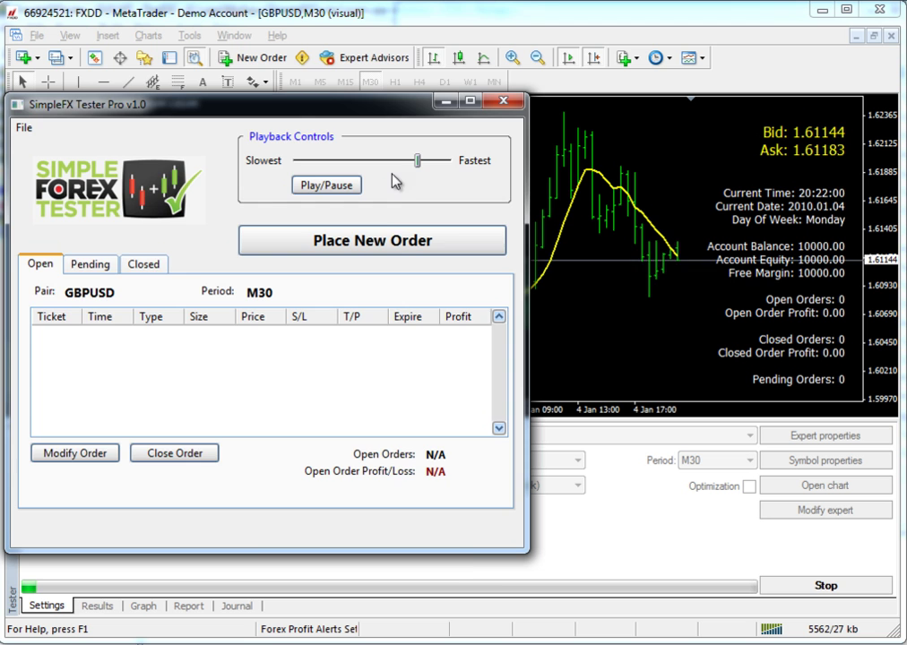
pyautogui.click(395, 240)
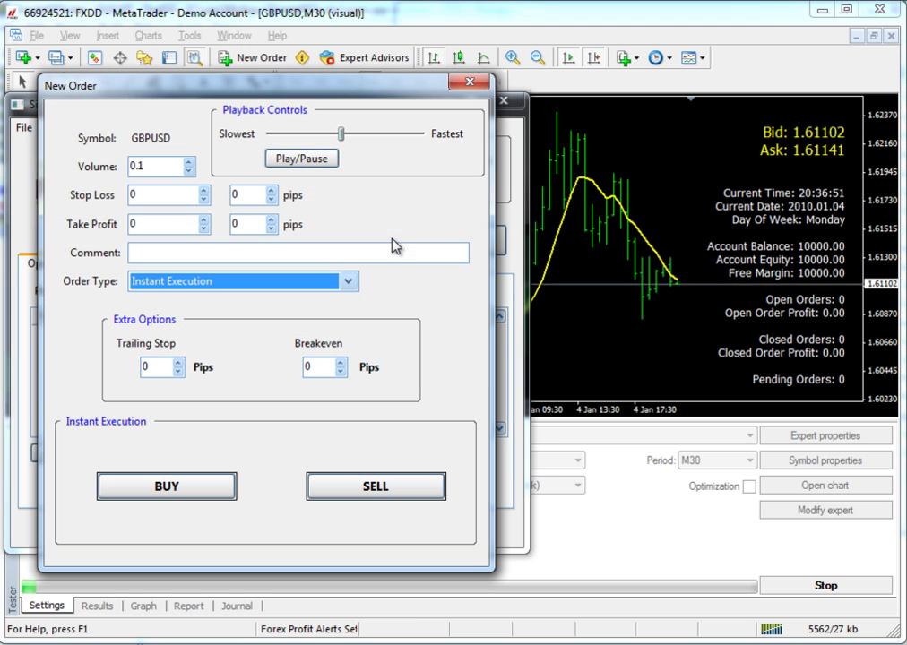
# - Pause the backtest and move the New Order form to the top left
pyautogui.click(274, 159)
pyautogui.moveTo(316, 103); pyautogui.dragTo(123, 315)
pyautogui.moveTo(224, 303); pyautogui.dragTo(430, 69)
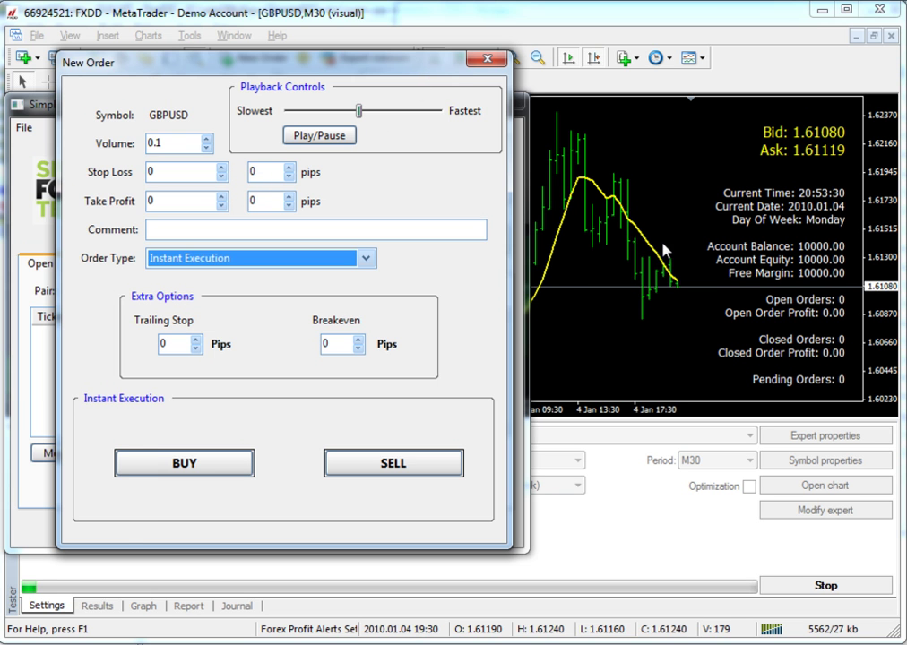
pyautogui.click(536, 211)
# - Draw a falling trend line from the recent high and a rising one from the recent low
pyautogui.click(128, 82)
pyautogui.moveTo(559, 113)
pyautogui.mouseDown()
pyautogui.moveTo(600, 128)
pyautogui.moveTo(785, 343)
pyautogui.moveTo(778, 336)
pyautogui.mouseUp()
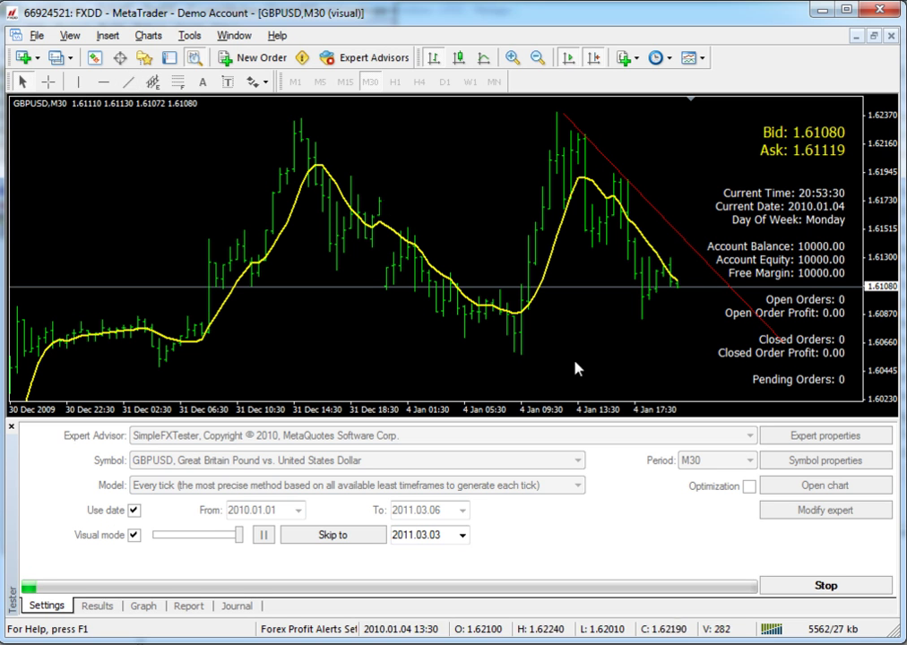
pyautogui.click(128, 81)
pyautogui.moveTo(520, 355); pyautogui.dragTo(817, 270)
pyautogui.hotkey('alt', 'Tab')
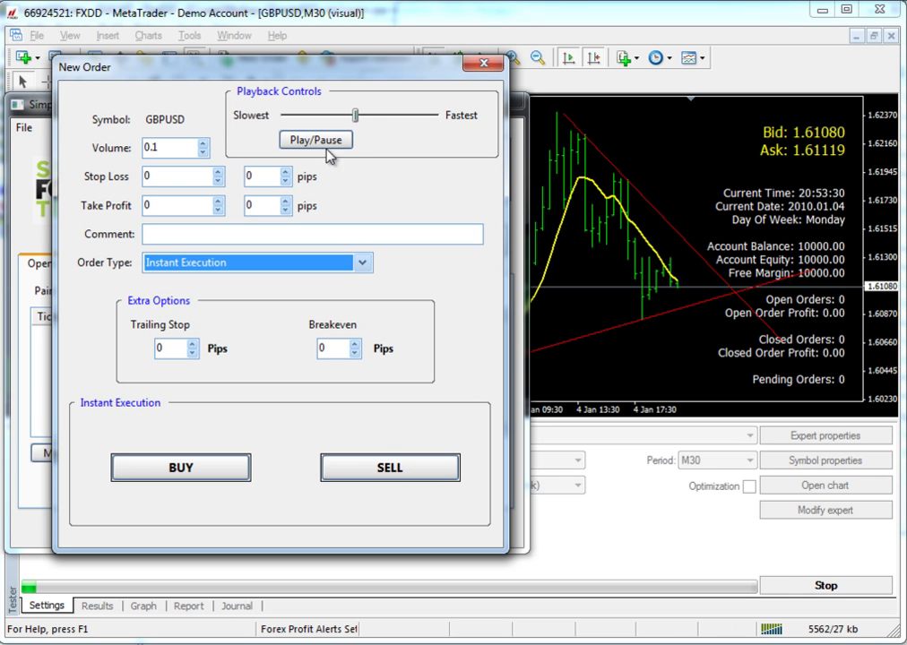
pyautogui.click(179, 148)
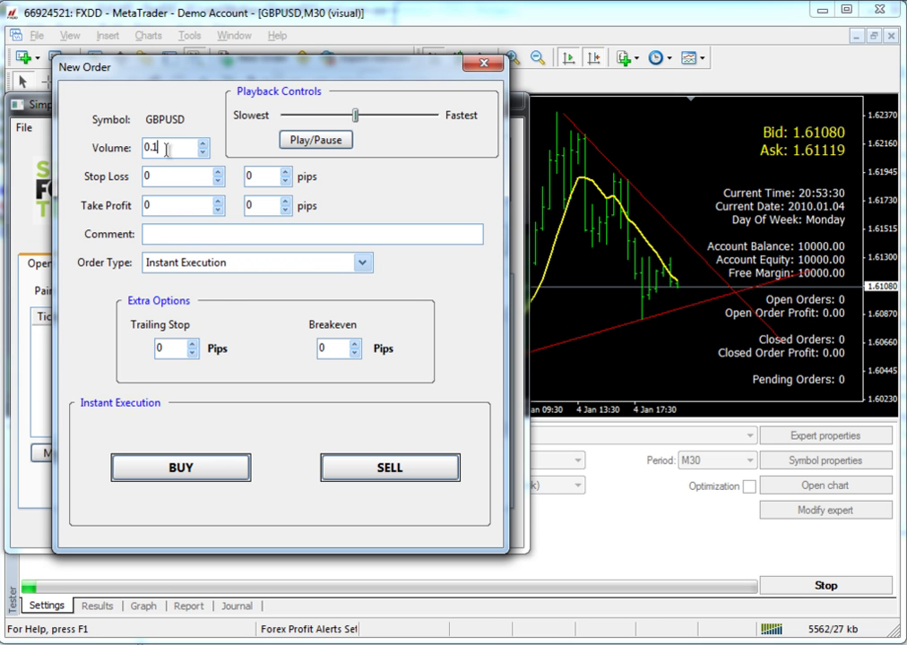
# - Open MetaTrader's own GBPUSD Order window via Trading > New Order, beside the SimpleFX form
pyautogui.rightClick(617, 143)
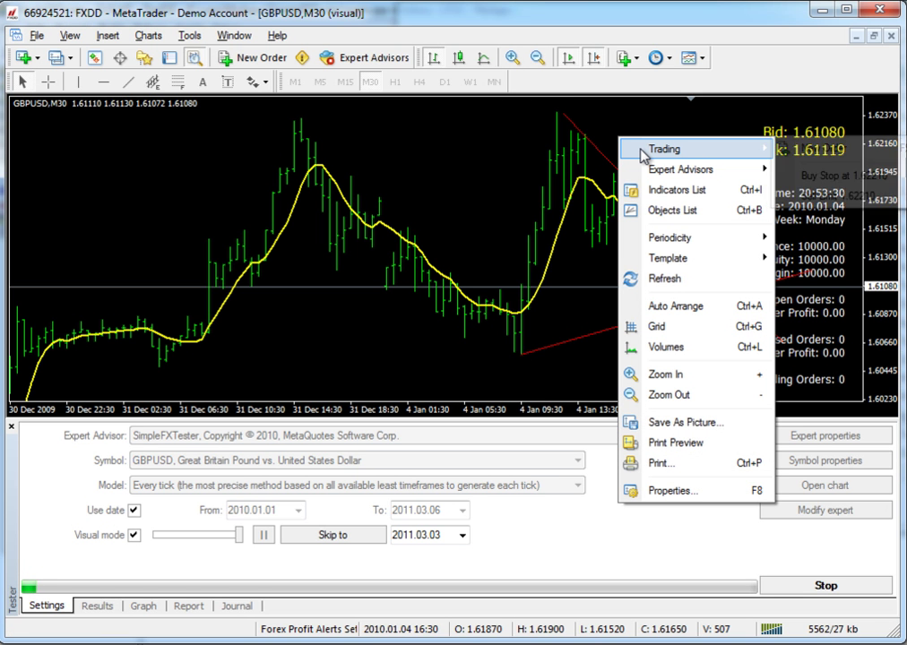
pyautogui.moveTo(643, 152)
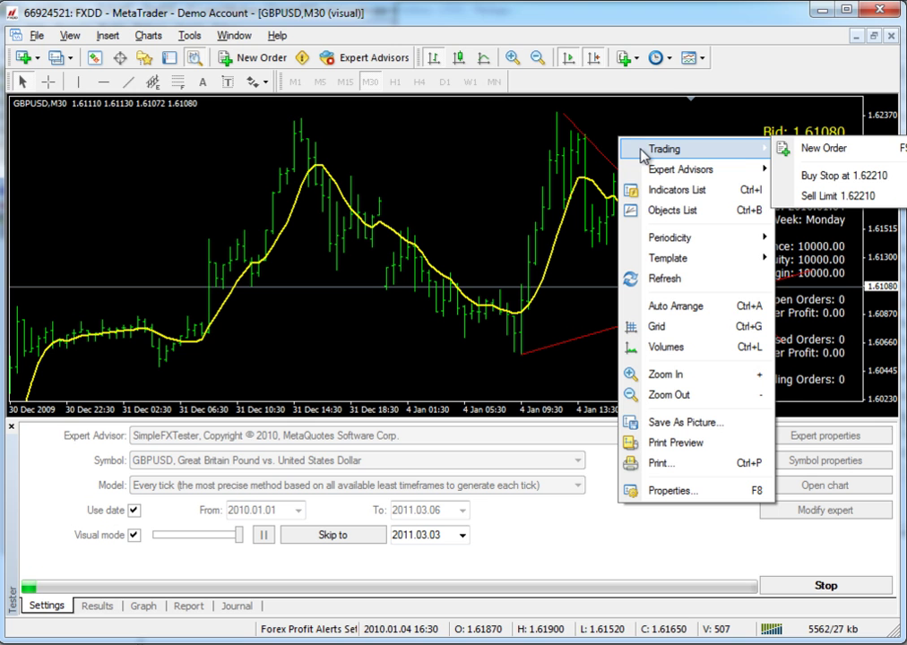
pyautogui.click(793, 148)
pyautogui.moveTo(472, 110); pyautogui.dragTo(618, 139)
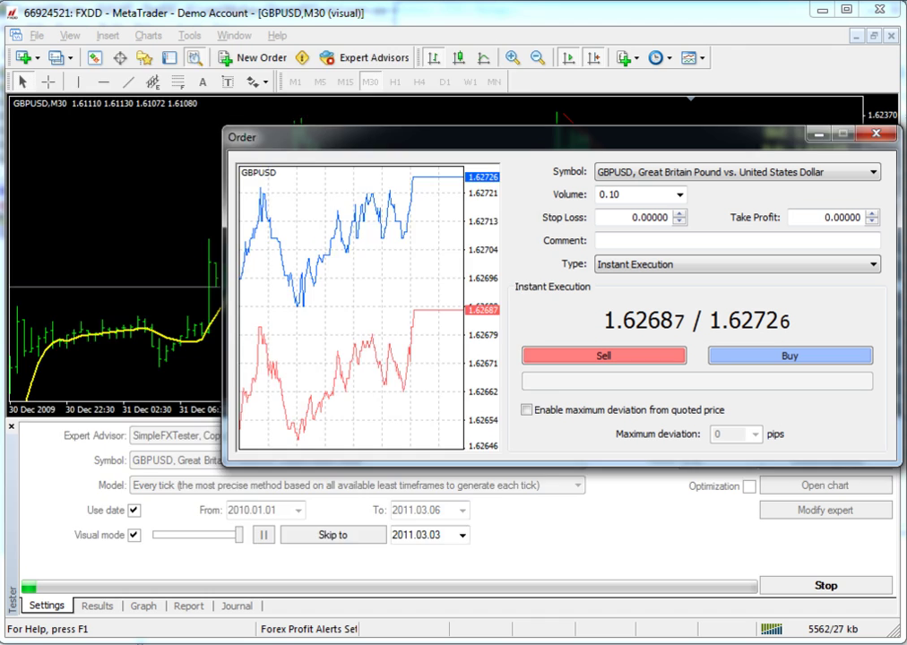
pyautogui.hotkey('alt', 'Tab')
pyautogui.moveTo(356, 67); pyautogui.dragTo(382, 133)
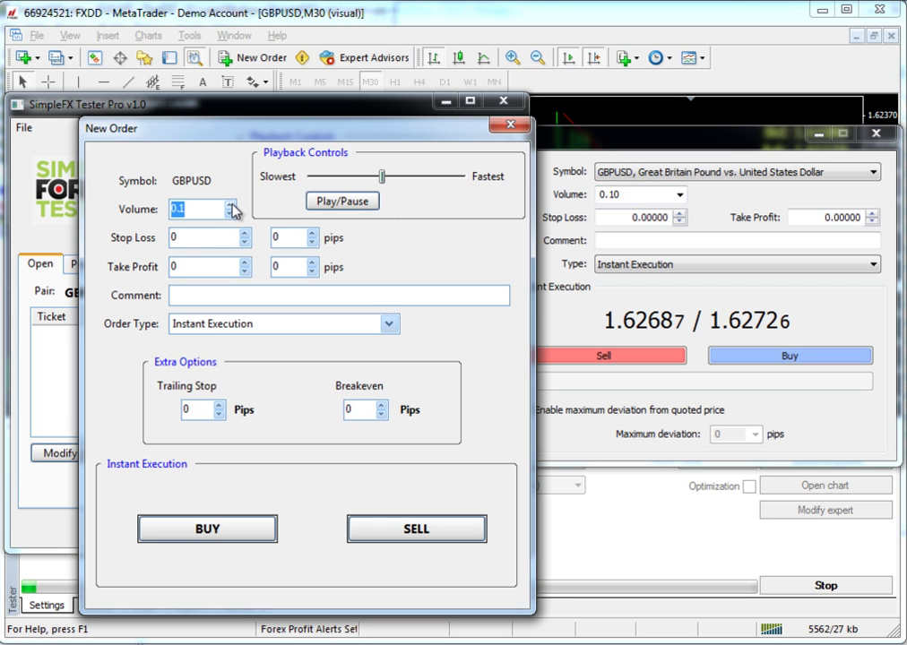
pyautogui.click(179, 209)
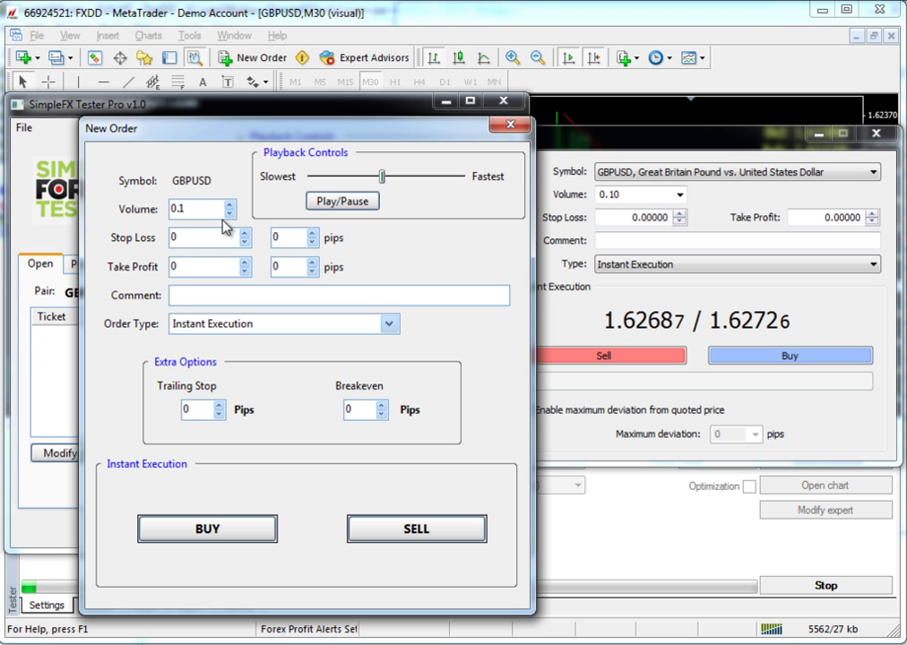
pyautogui.write('0')
pyautogui.moveTo(190, 209); pyautogui.dragTo(117, 215)
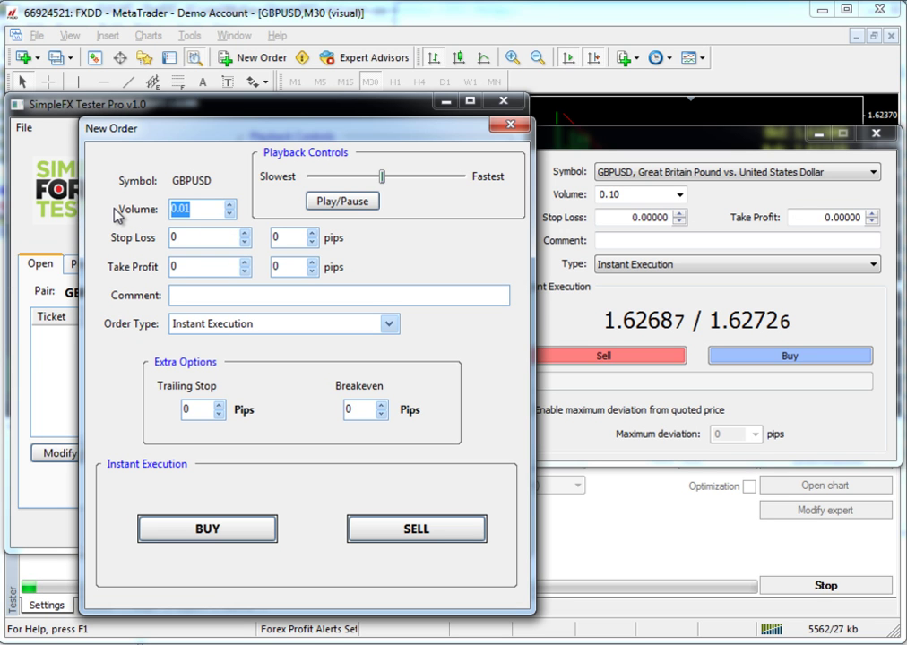
pyautogui.write('1')
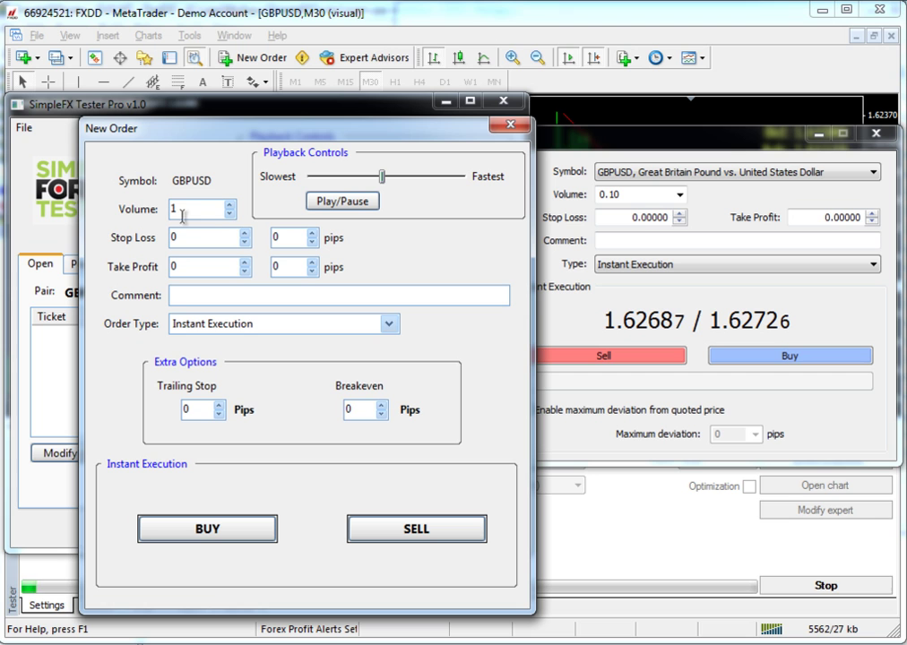
pyautogui.moveTo(185, 211); pyautogui.dragTo(158, 212)
pyautogui.write('0.1')
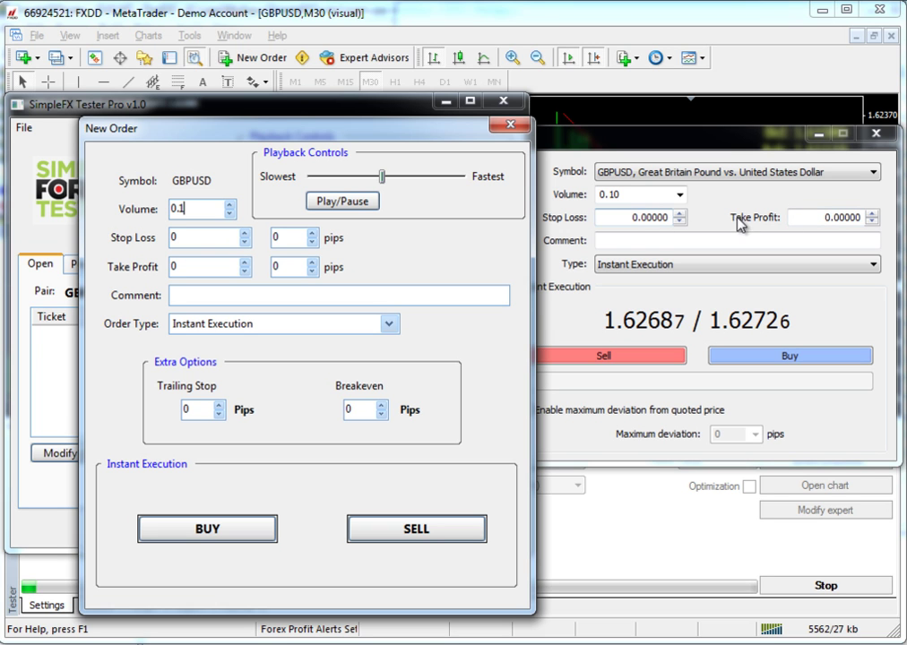
# - Enter 40 pips for both the stop loss and the take profit
pyautogui.click(204, 235)
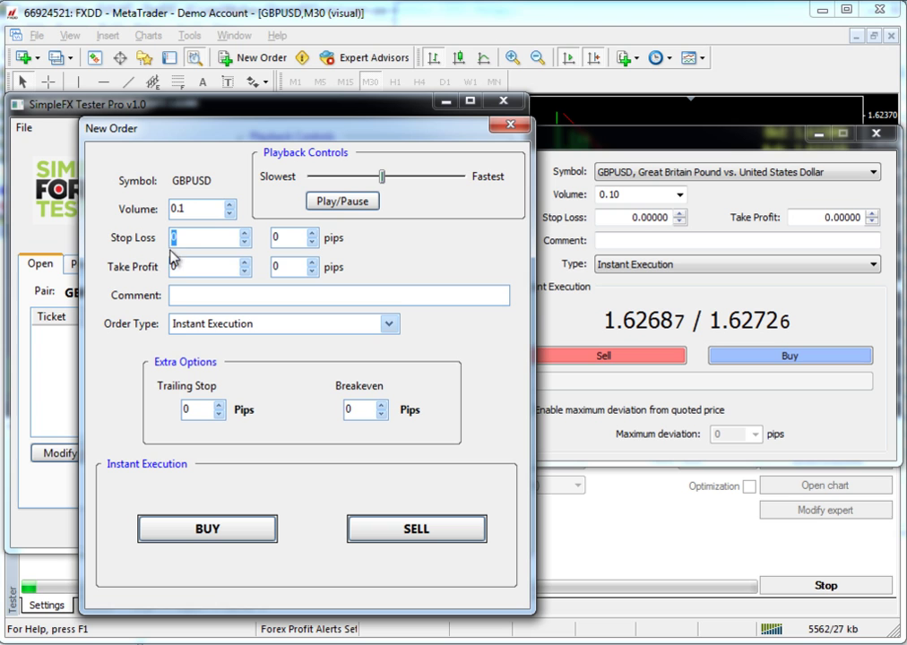
pyautogui.doubleClick(289, 239)
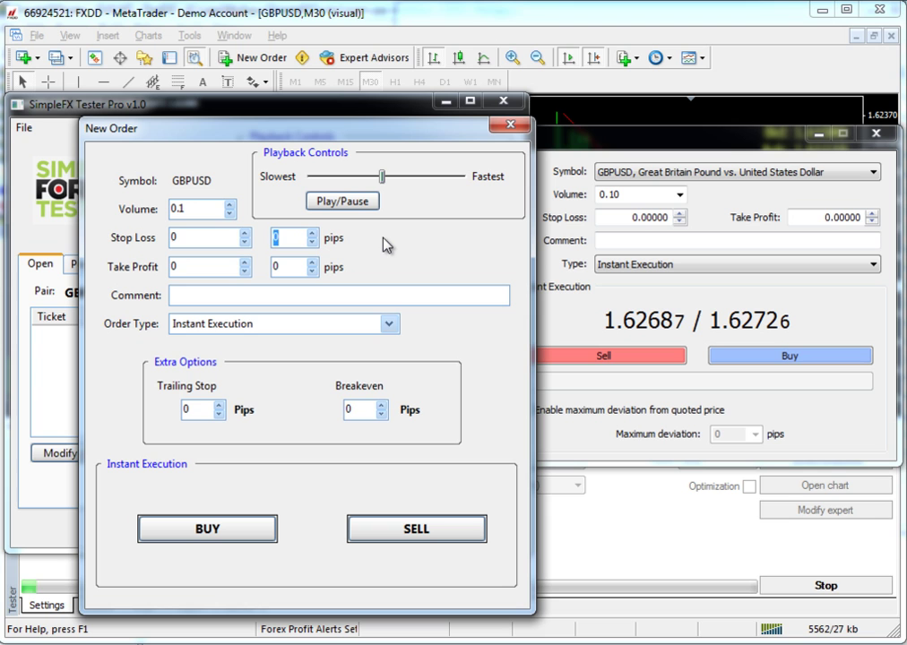
pyautogui.write('40')
pyautogui.press('Tab')
pyautogui.write('40')
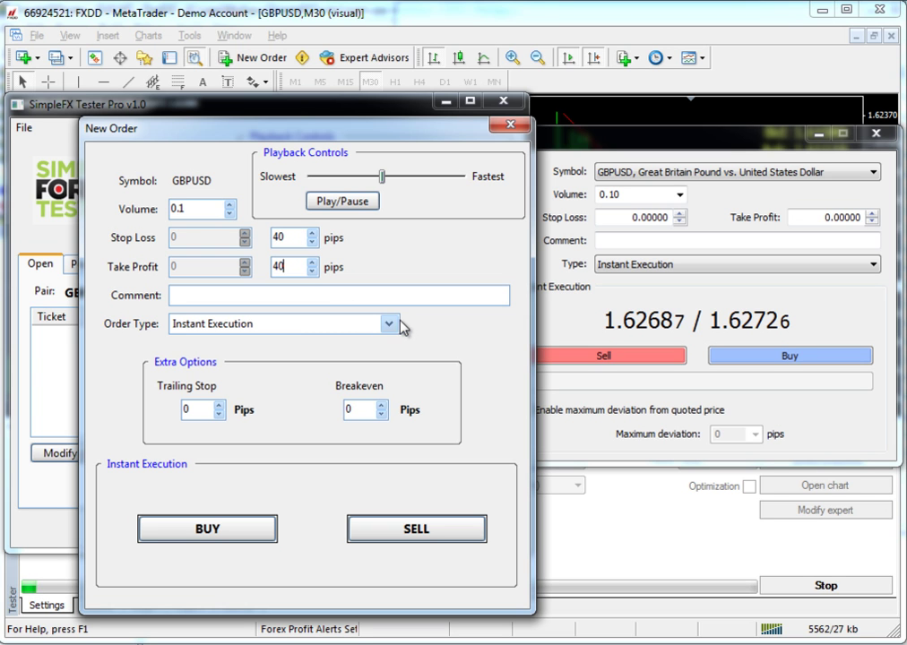
pyautogui.click(365, 293)
# - Check the tester's Results list, then finish the comment as 'Trading notes here.'
pyautogui.click(55, 582)
pyautogui.click(106, 608)
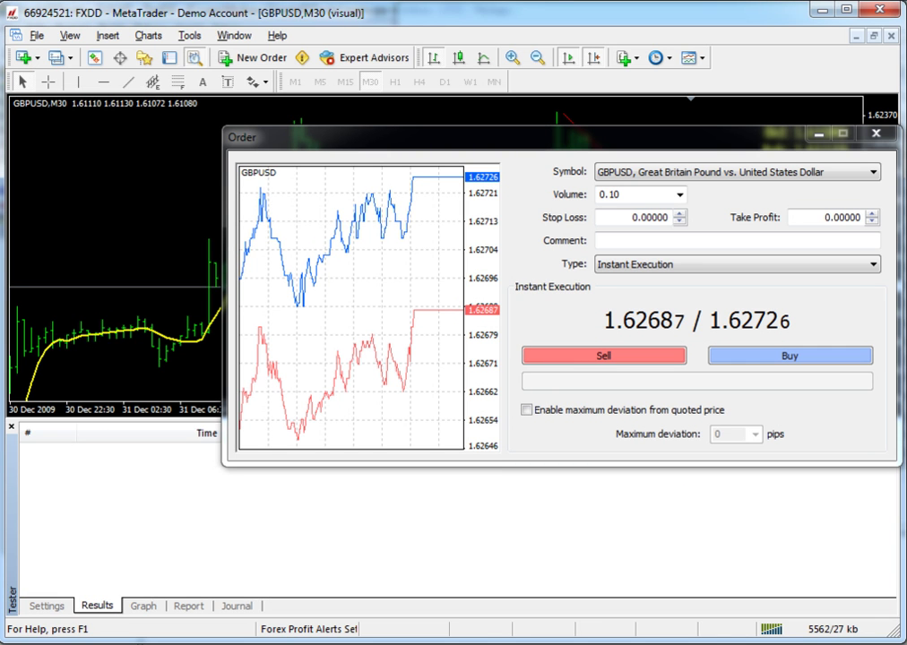
pyautogui.rightClick(76, 444)
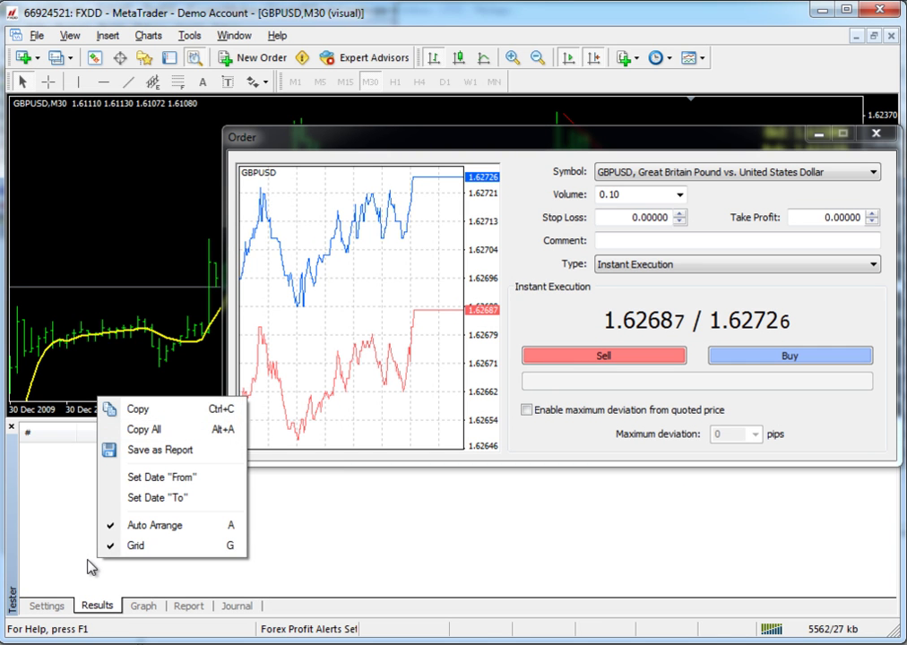
pyautogui.click(76, 563)
pyautogui.click(36, 606)
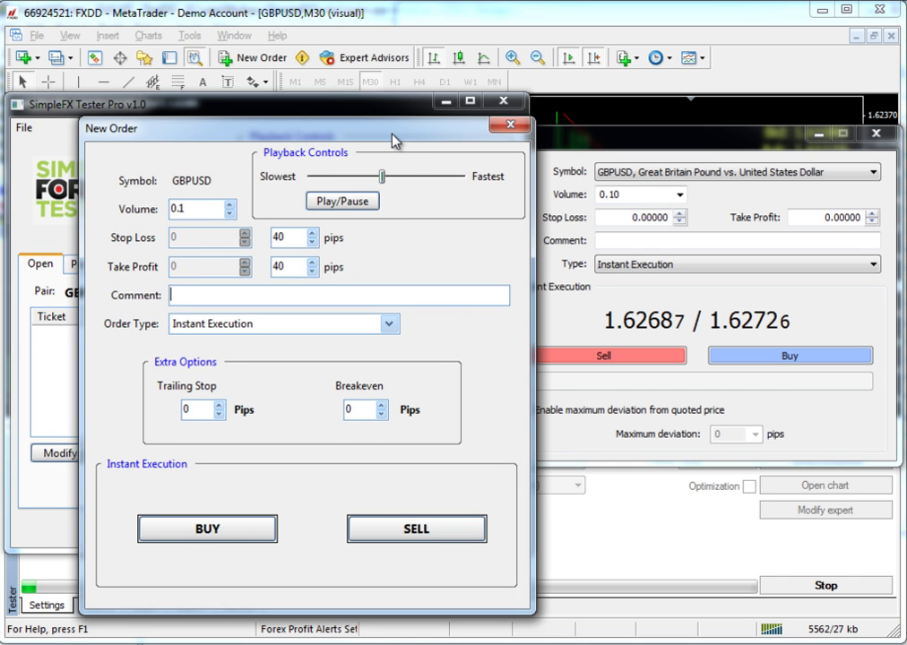
pyautogui.moveTo(395, 135)
pyautogui.mouseDown()
pyautogui.moveTo(388, 133)
pyautogui.moveTo(395, 142)
pyautogui.mouseUp()
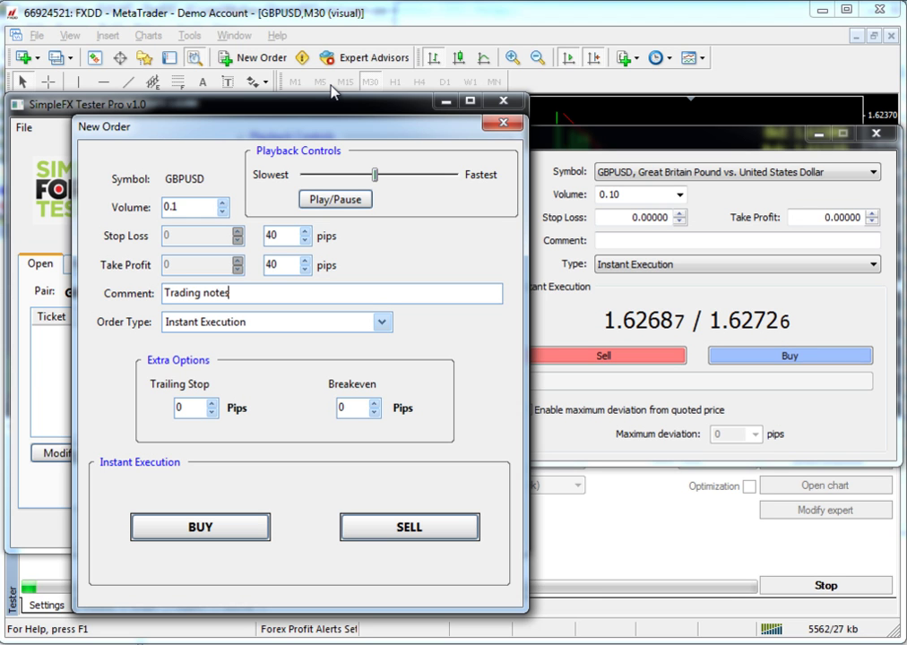
pyautogui.write('here.')
# - Switch the order type to Pending Order, back to Instant Execution, and show the type list
pyautogui.click(632, 265)
pyautogui.click(632, 292)
pyautogui.click(690, 265)
pyautogui.click(690, 278)
pyautogui.hotkey('alt', 'Tab')
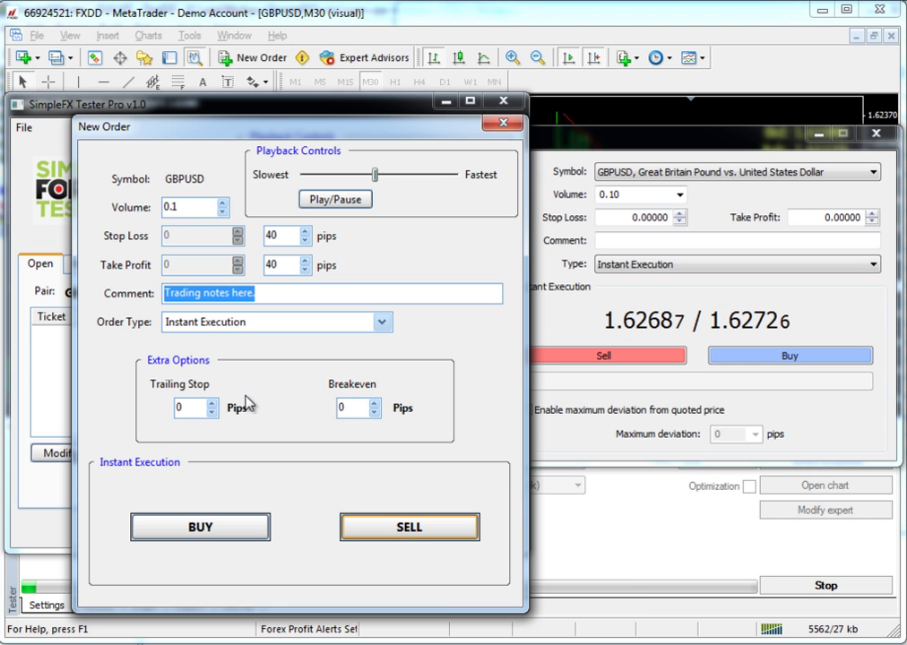
pyautogui.click(264, 321)
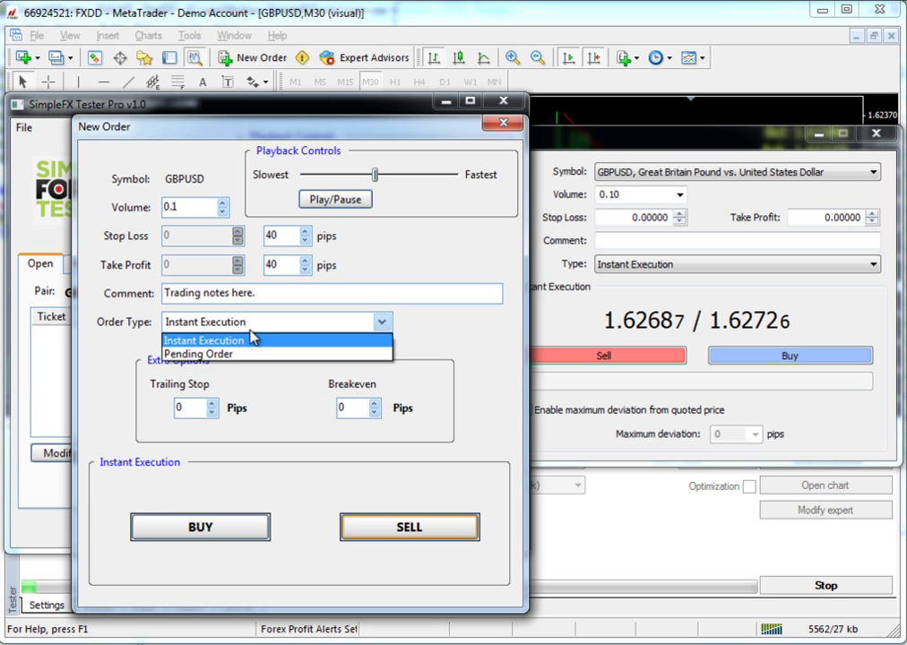
pyautogui.click(231, 354)
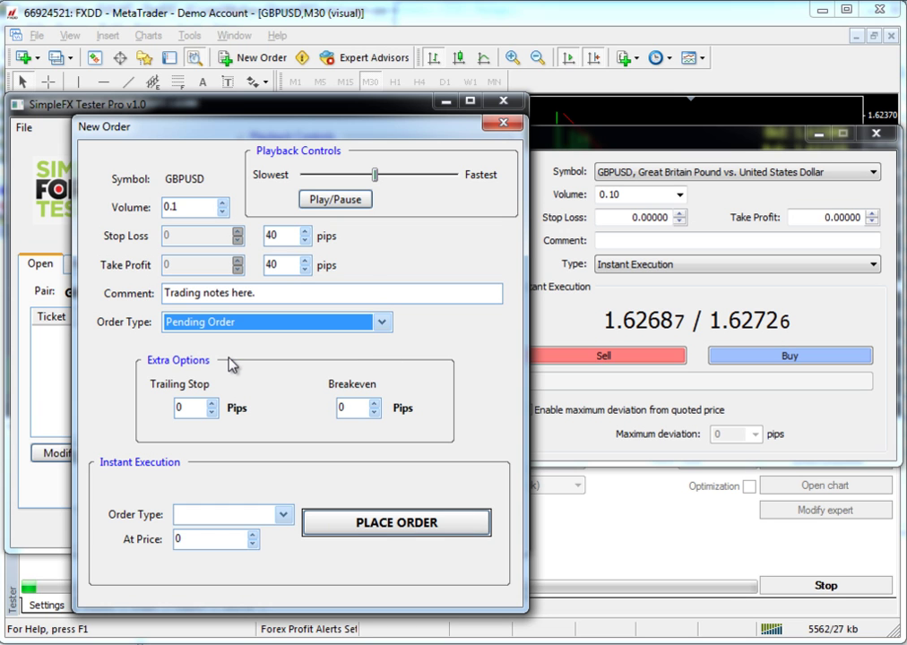
pyautogui.click(283, 514)
pyautogui.click(214, 575)
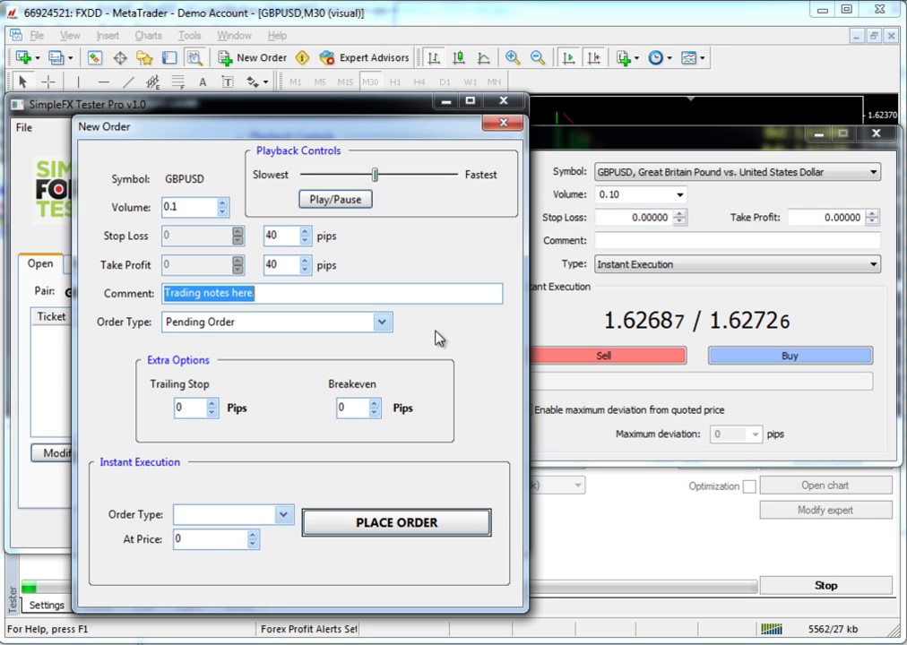
pyautogui.click(382, 324)
pyautogui.click(319, 342)
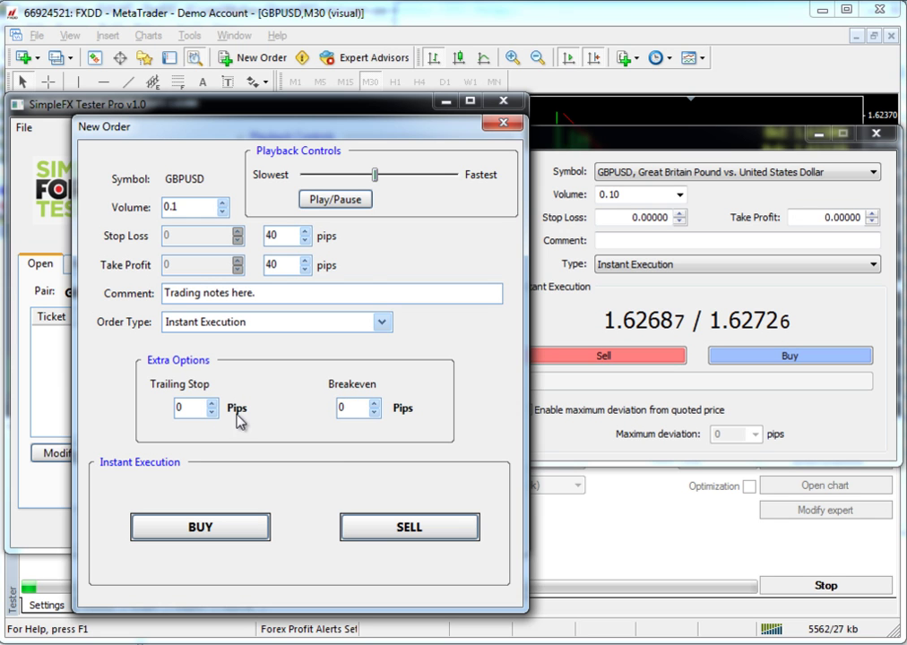
pyautogui.click(202, 413)
pyautogui.doubleClick(202, 413)
pyautogui.write('25')
pyautogui.moveTo(183, 408); pyautogui.dragTo(146, 407)
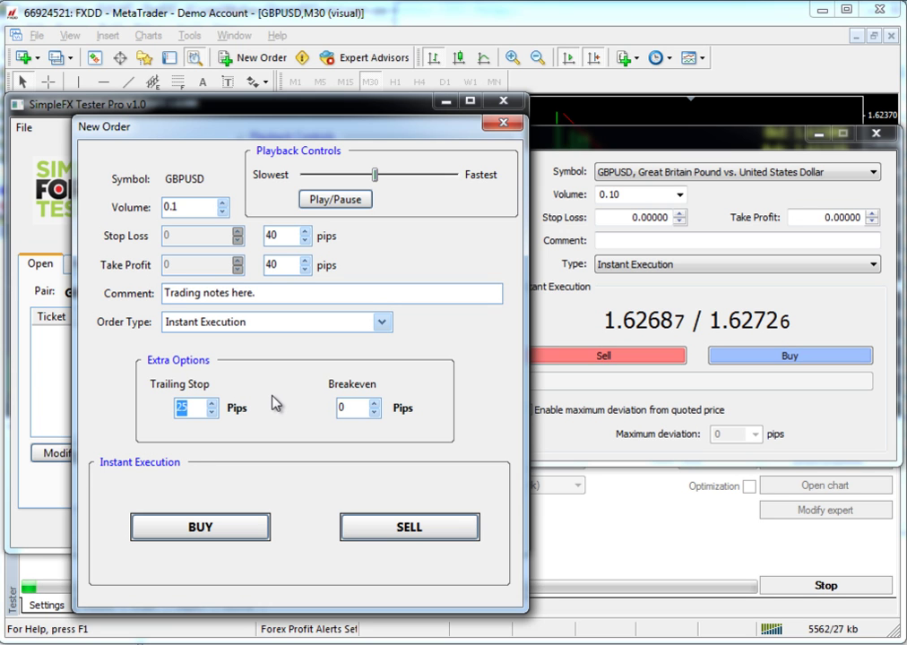
pyautogui.write('0')
# - Try a 20-pip Breakeven value, reset it to 0, and bring MetaTrader's Order window forward
pyautogui.doubleClick(361, 413)
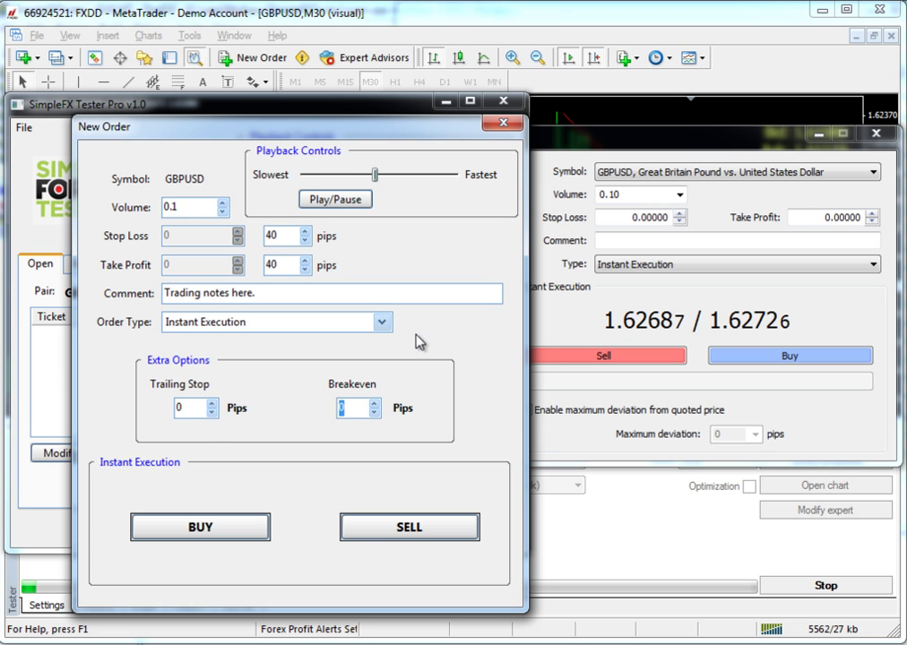
pyautogui.write('20')
pyautogui.doubleClick(353, 410)
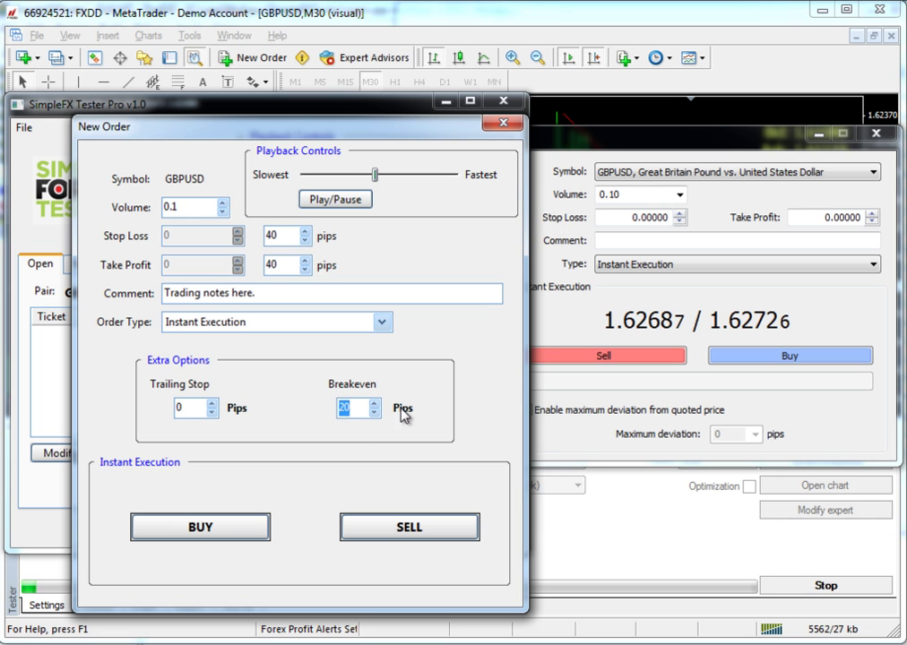
pyautogui.click(347, 412)
pyautogui.press('Tab')
pyautogui.press('Tab')
pyautogui.press('Tab')
pyautogui.press('Tab')
pyautogui.click(359, 413)
pyautogui.moveTo(356, 413); pyautogui.dragTo(339, 410)
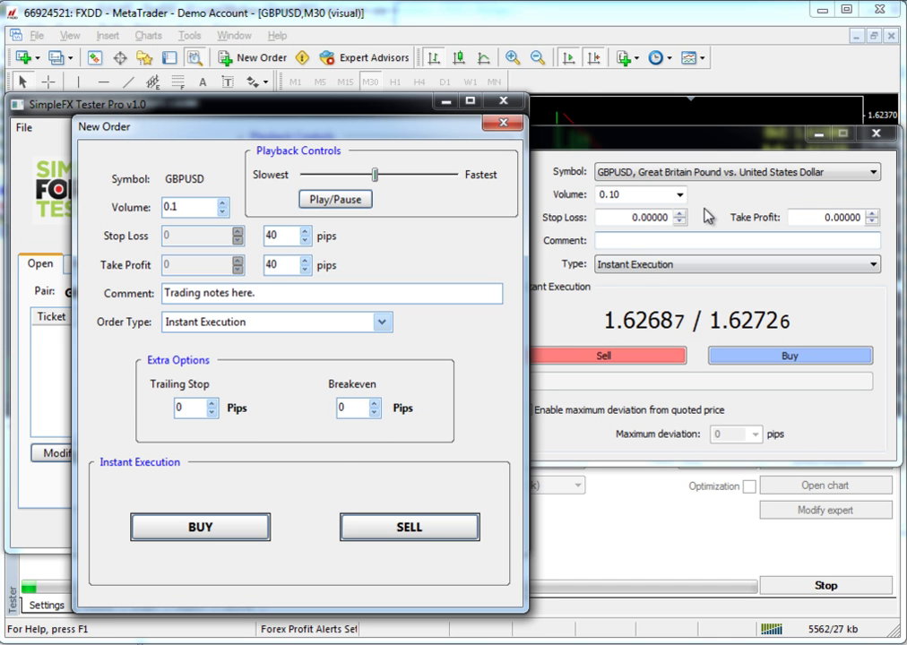
pyautogui.click(706, 146)
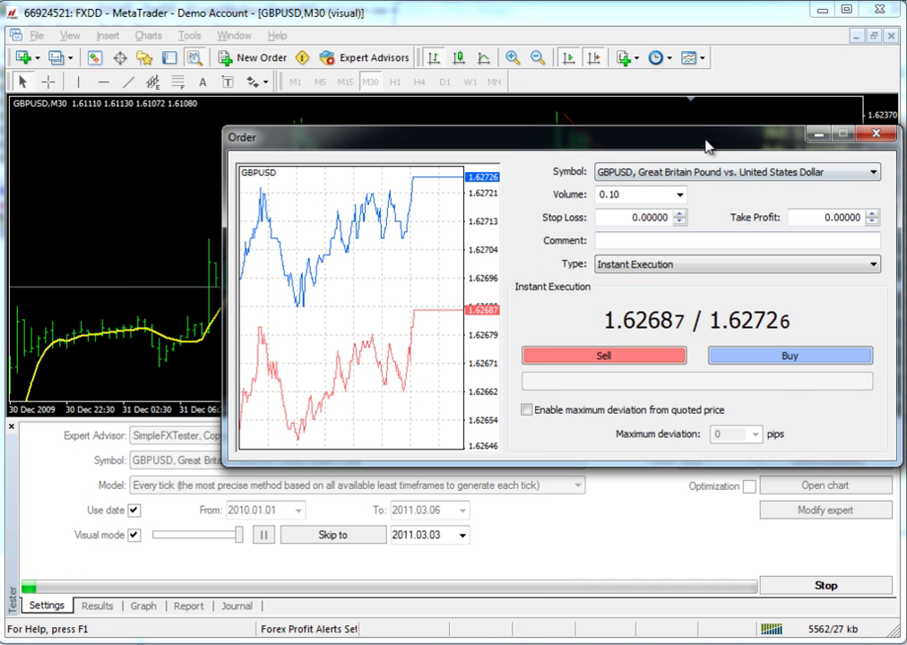
# - Sell 0.10 lots of GBPUSD at 1.61080 with the 40-pip stop and target
pyautogui.click(876, 134)
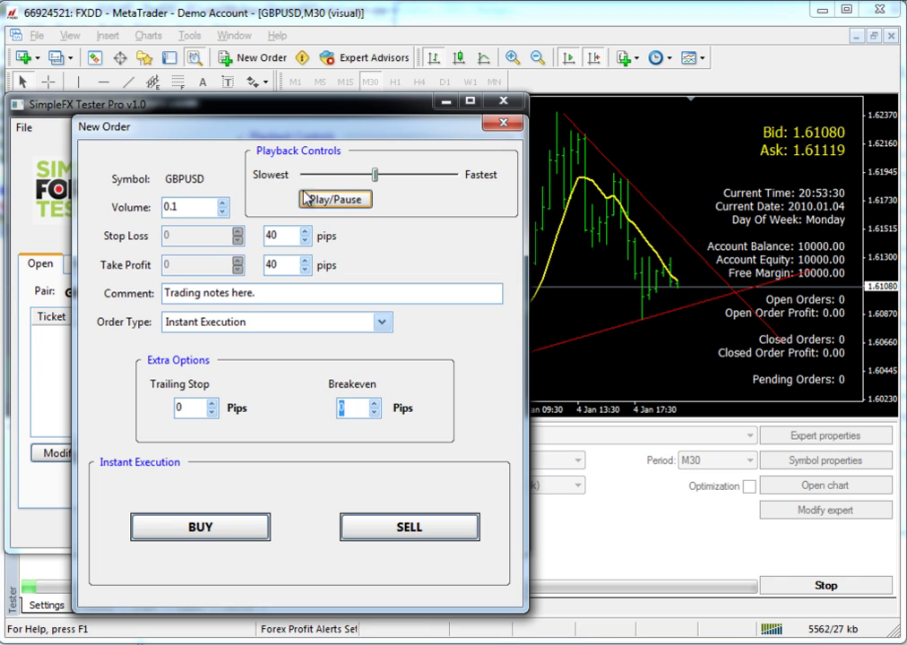
pyautogui.moveTo(295, 140); pyautogui.dragTo(294, 122)
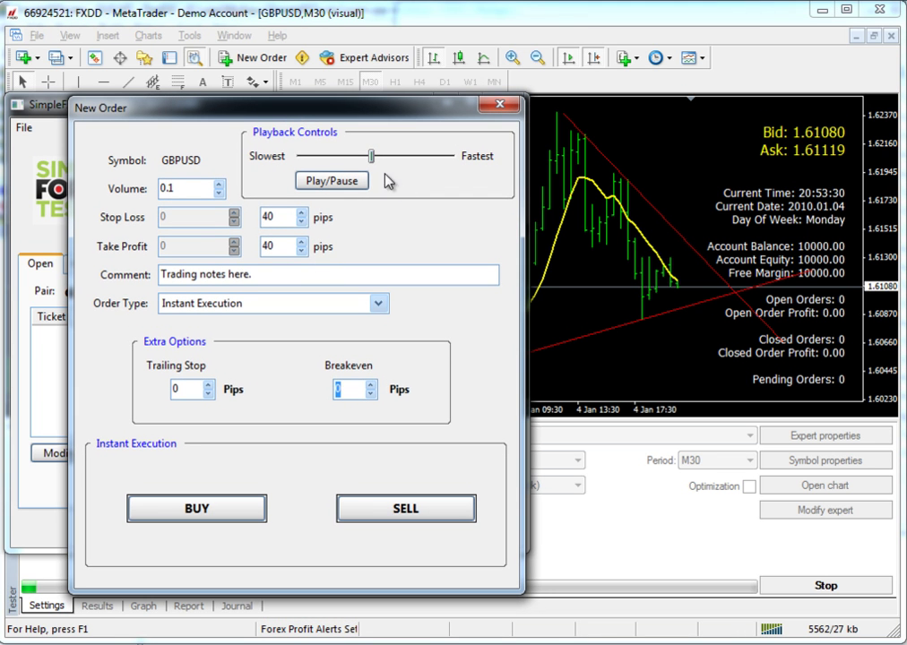
pyautogui.click(366, 509)
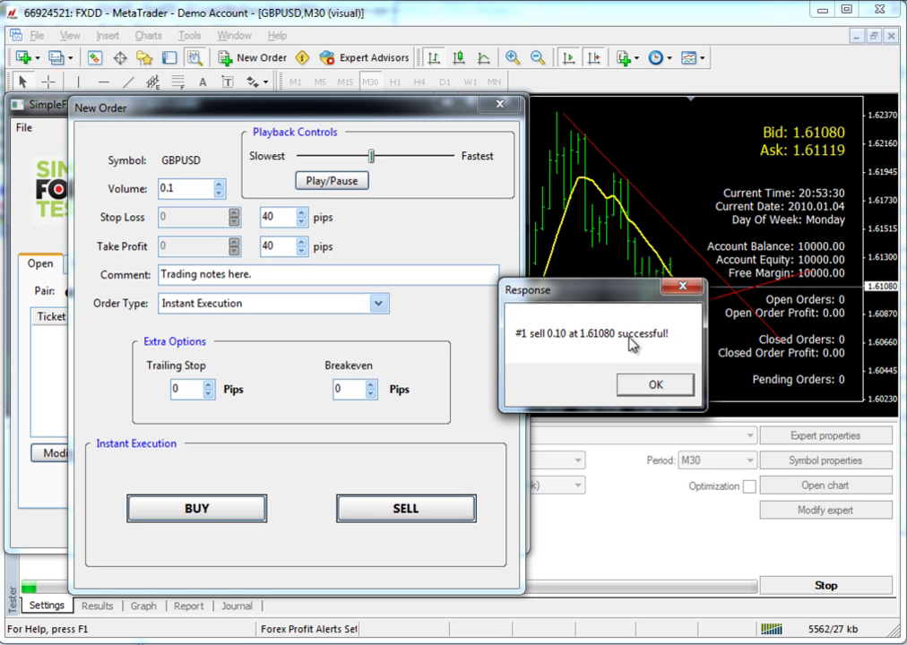
pyautogui.click(642, 388)
# - Advance the backtest briefly until the open sell shows -8.10
pyautogui.moveTo(236, 111); pyautogui.dragTo(492, 136)
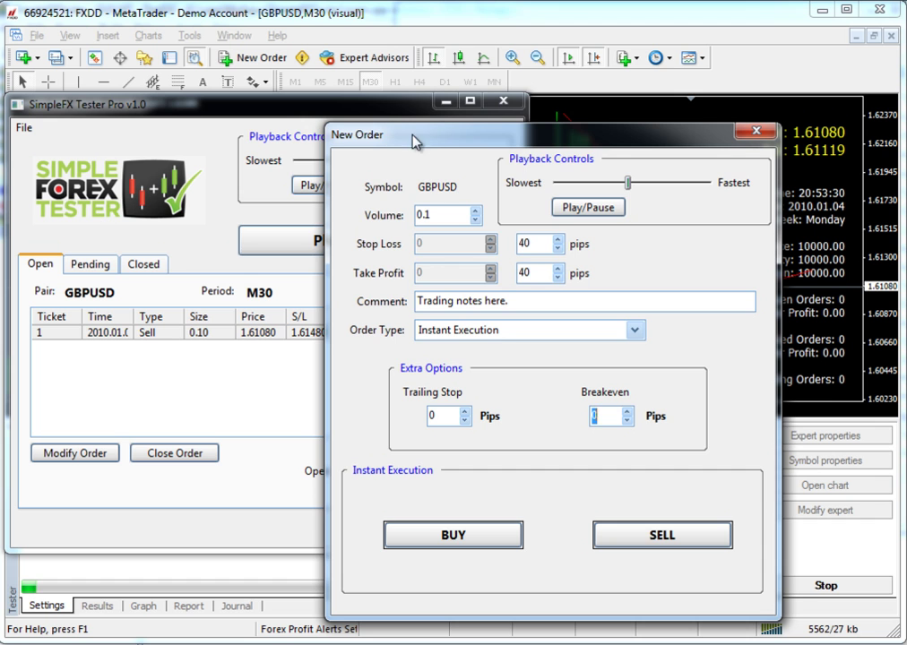
pyautogui.moveTo(417, 142); pyautogui.dragTo(215, 100)
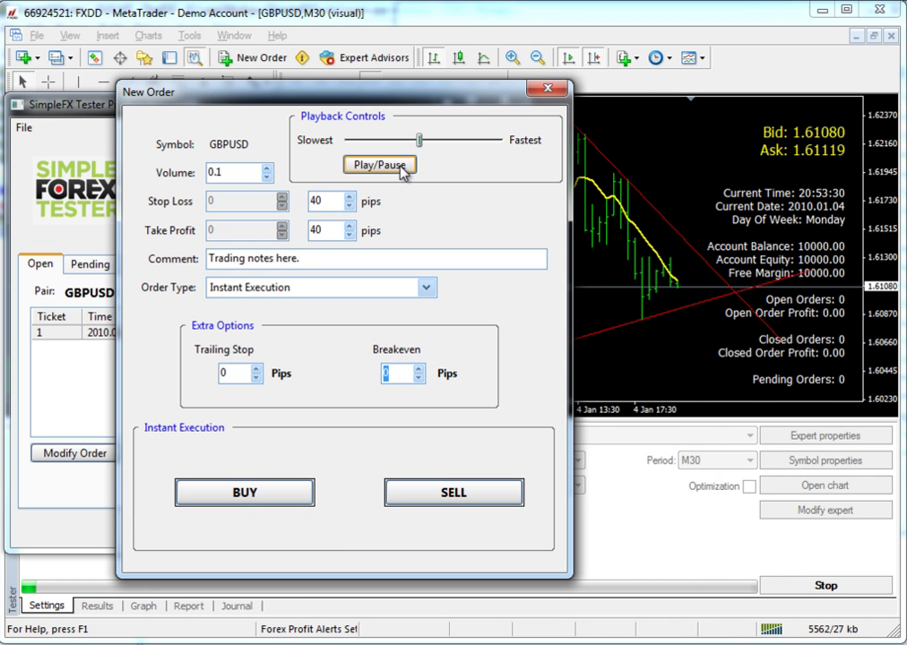
pyautogui.click(400, 169)
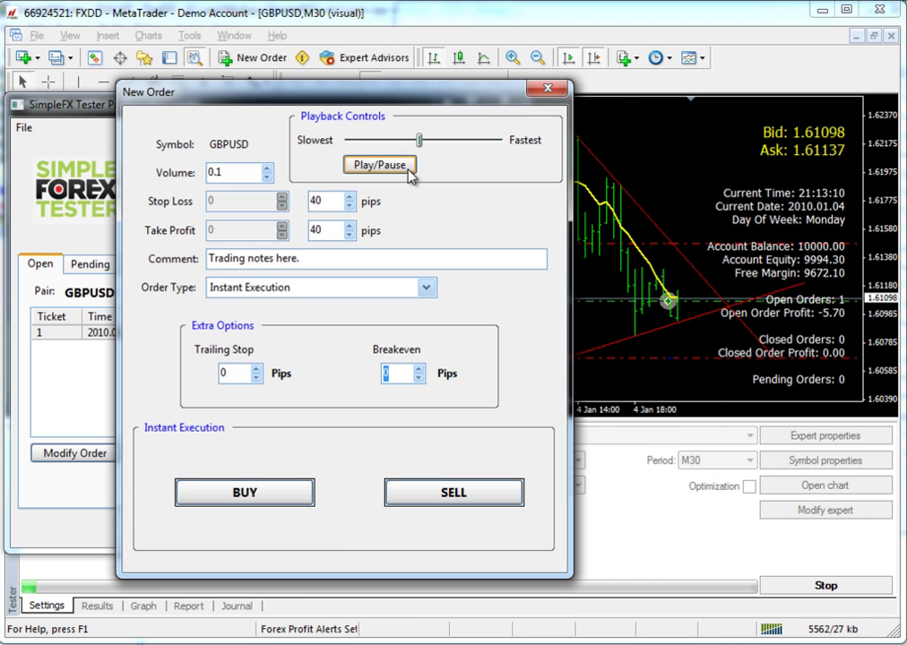
pyautogui.click(403, 168)
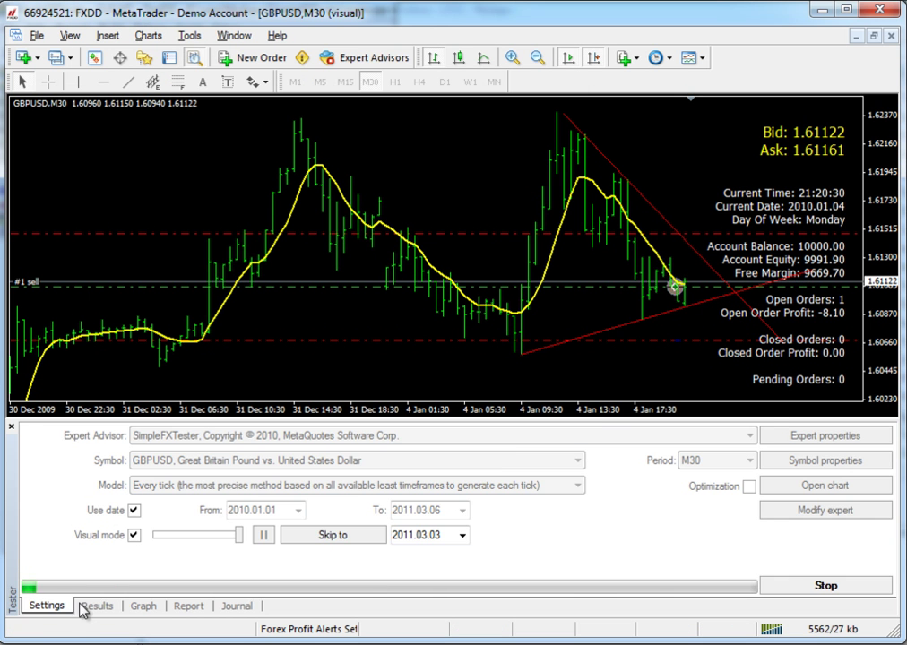
# - Select the open sell order in the backtest Results list
pyautogui.click(100, 606)
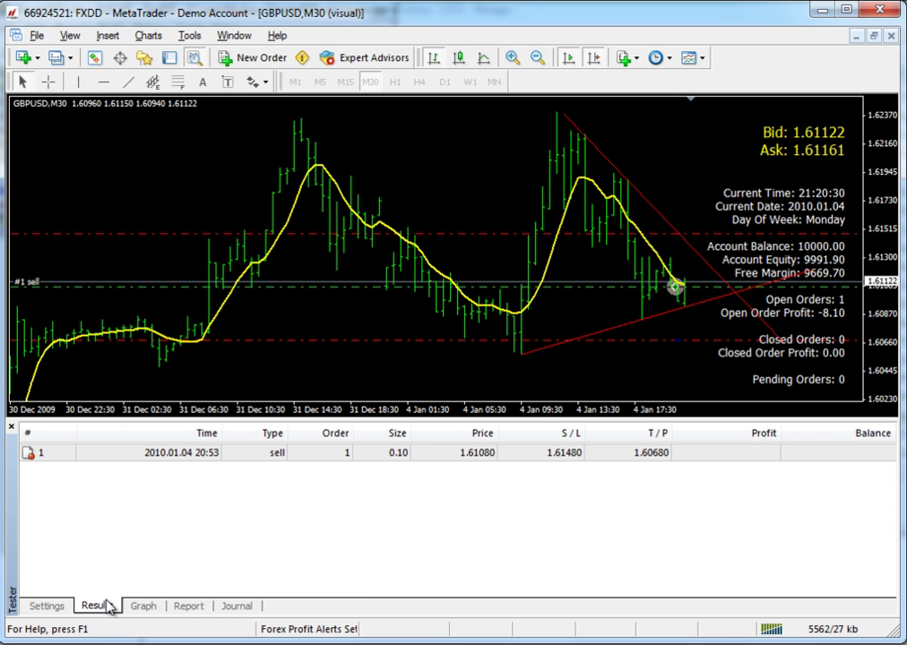
pyautogui.rightClick(320, 485)
pyautogui.click(303, 484)
pyautogui.click(299, 458)
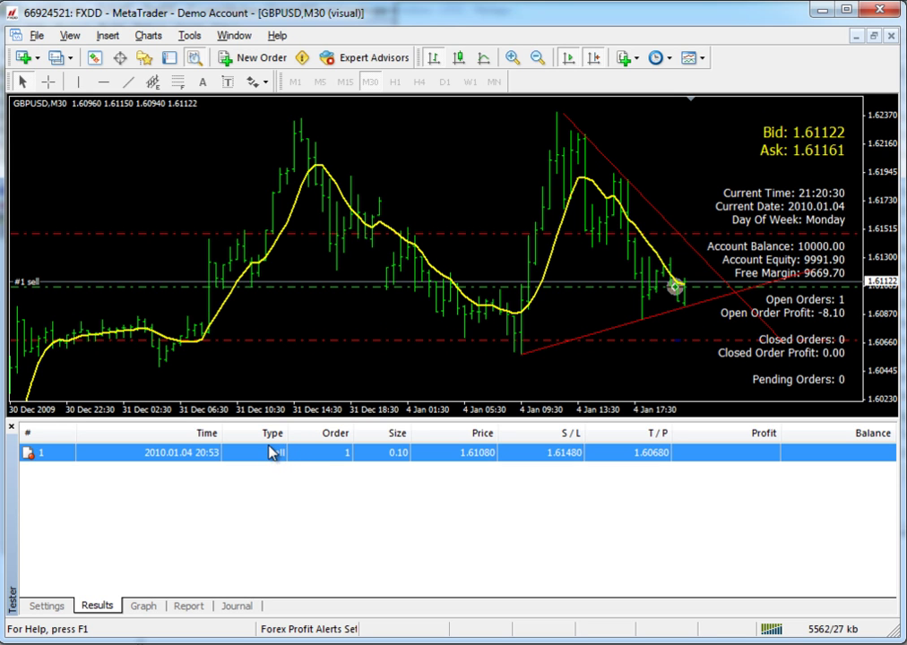
pyautogui.click(70, 613)
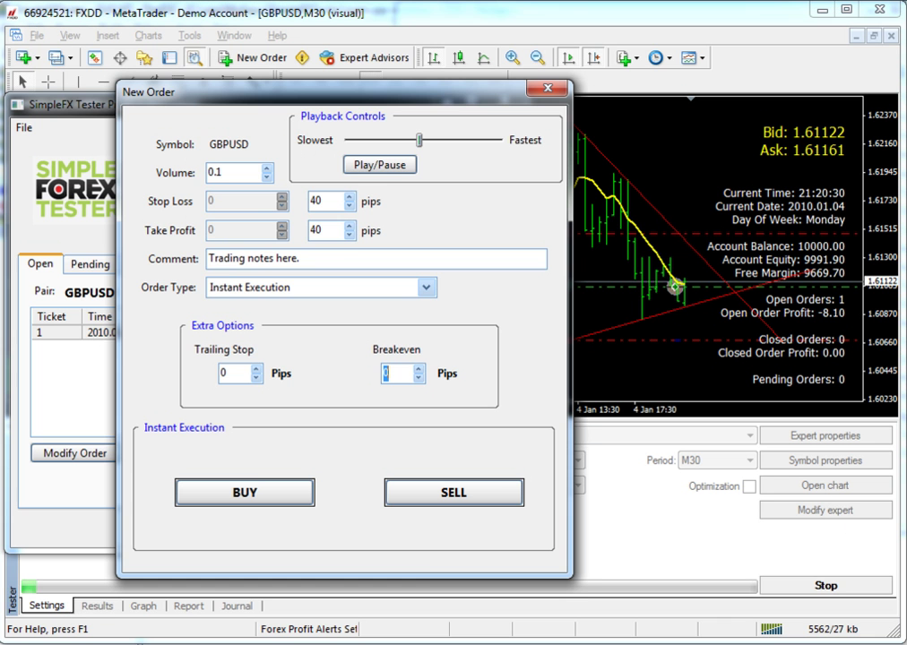
# - Speed up playback, close the New Order form, and run until the sell shows 14.40 profit
pyautogui.moveTo(297, 87); pyautogui.dragTo(258, 82)
pyautogui.moveTo(380, 135); pyautogui.dragTo(465, 148)
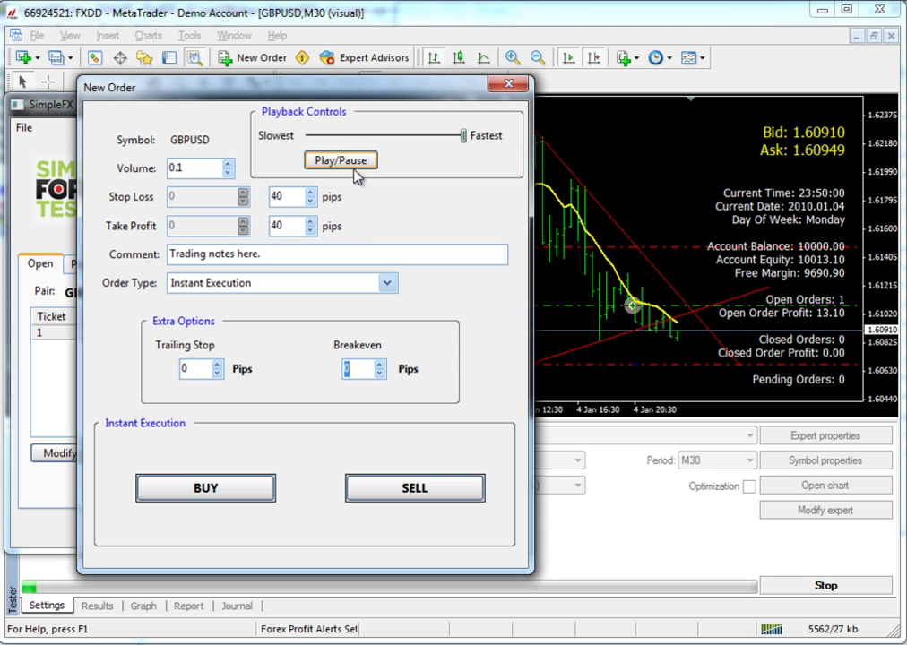
pyautogui.click(508, 85)
pyautogui.moveTo(341, 106); pyautogui.dragTo(366, 76)
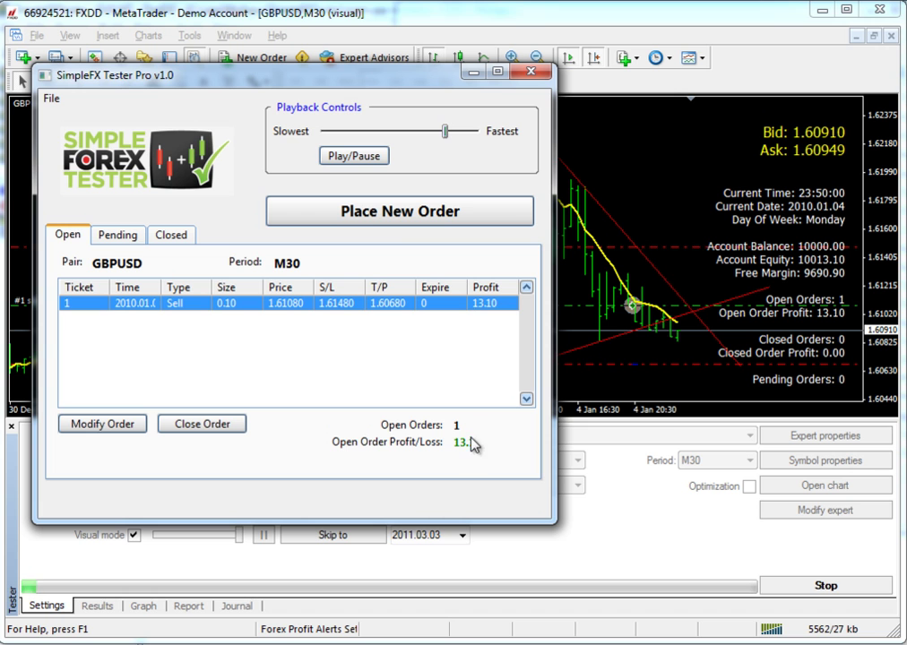
pyautogui.click(379, 155)
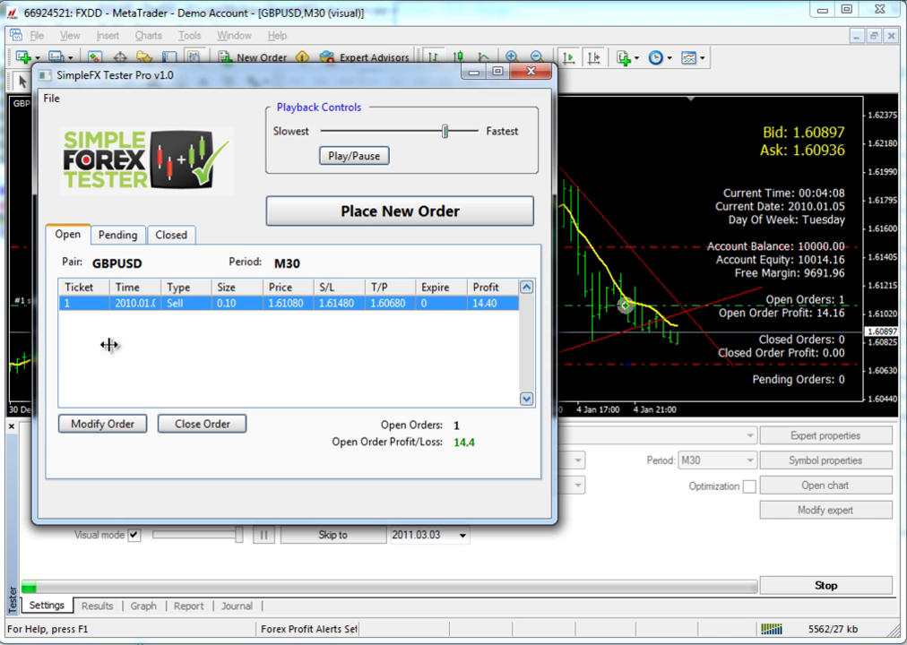
# - Open the sell order's Modify window and set the stop loss to breakeven at 1.6108
pyautogui.click(108, 428)
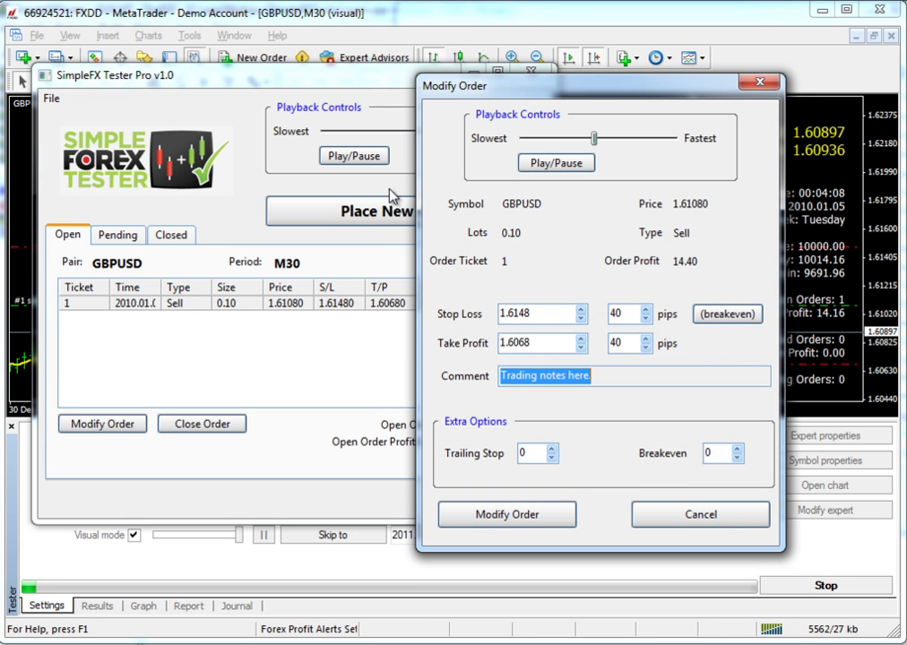
pyautogui.moveTo(462, 94); pyautogui.dragTo(234, 93)
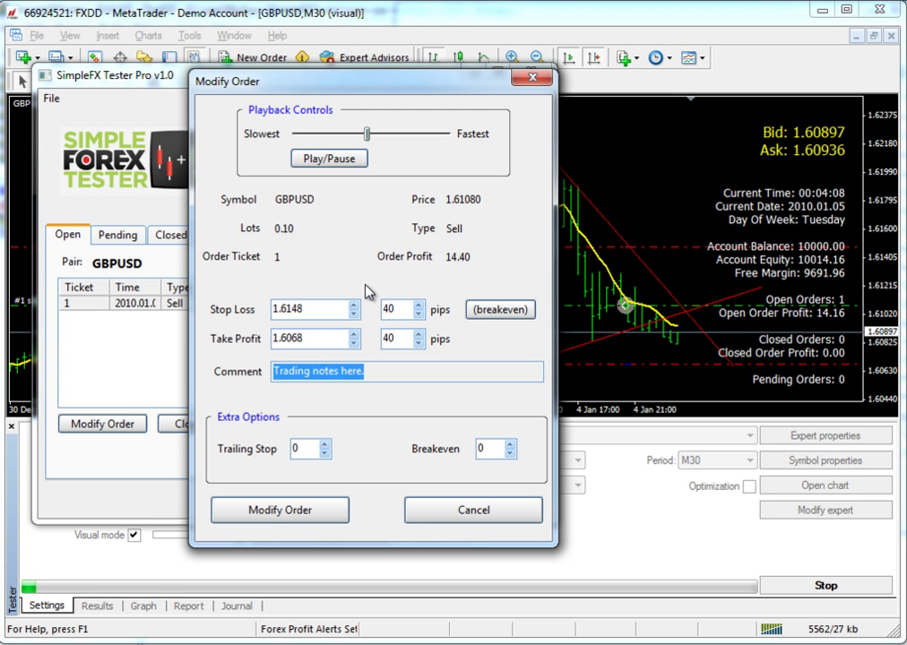
pyautogui.click(297, 308)
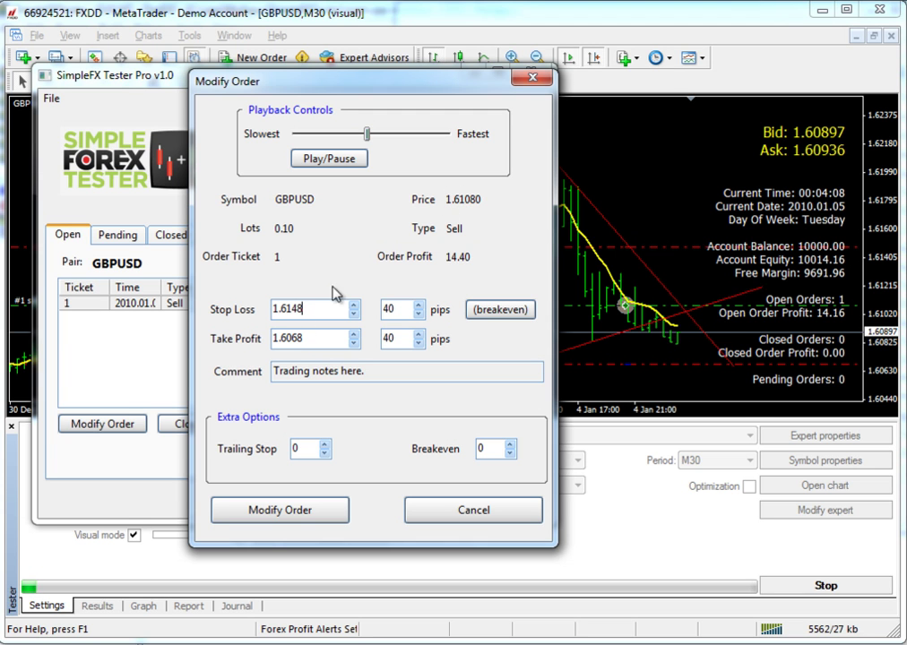
pyautogui.click(507, 313)
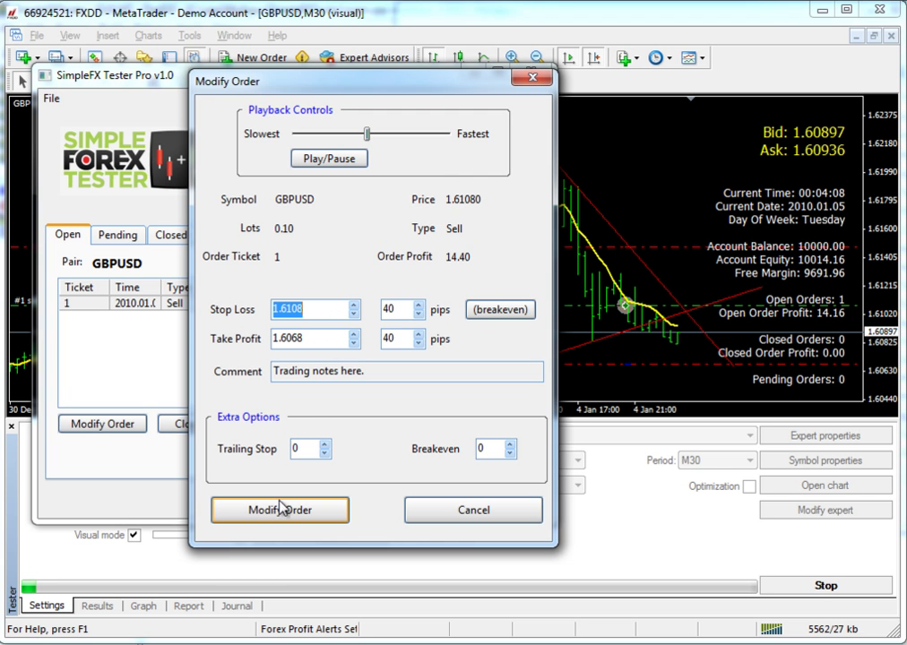
# - Review the take profit and comment, try a 2-pip breakeven setting, then reset it to 0
pyautogui.click(322, 339)
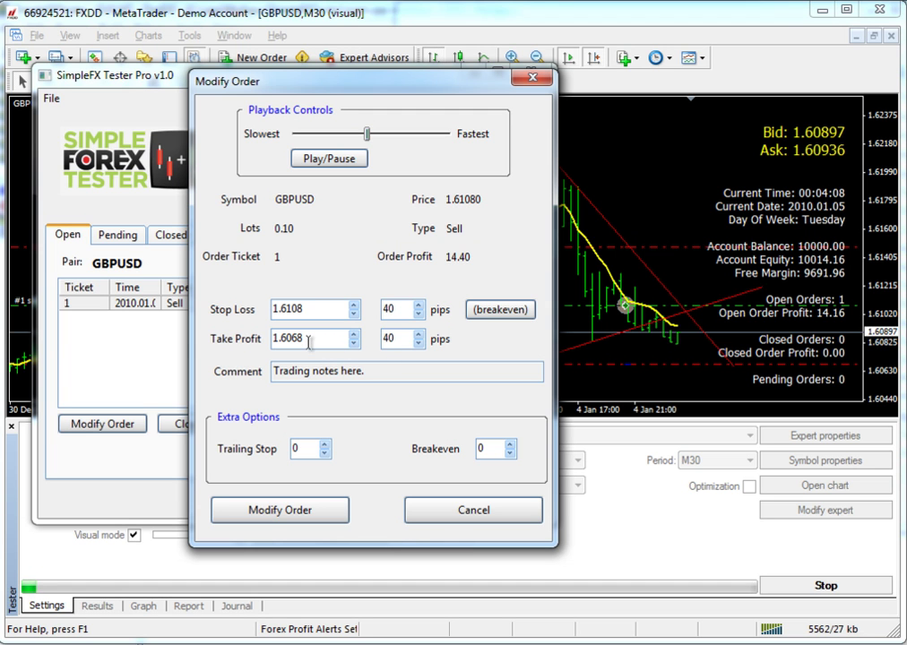
pyautogui.doubleClick(397, 339)
pyautogui.moveTo(367, 370); pyautogui.dragTo(263, 370)
pyautogui.click(417, 376)
pyautogui.doubleClick(509, 445)
pyautogui.doubleClick(511, 456)
pyautogui.click(311, 453)
# - Reapply the 1.6108 breakeven stop loss and submit the modification for order 1
pyautogui.click(341, 170)
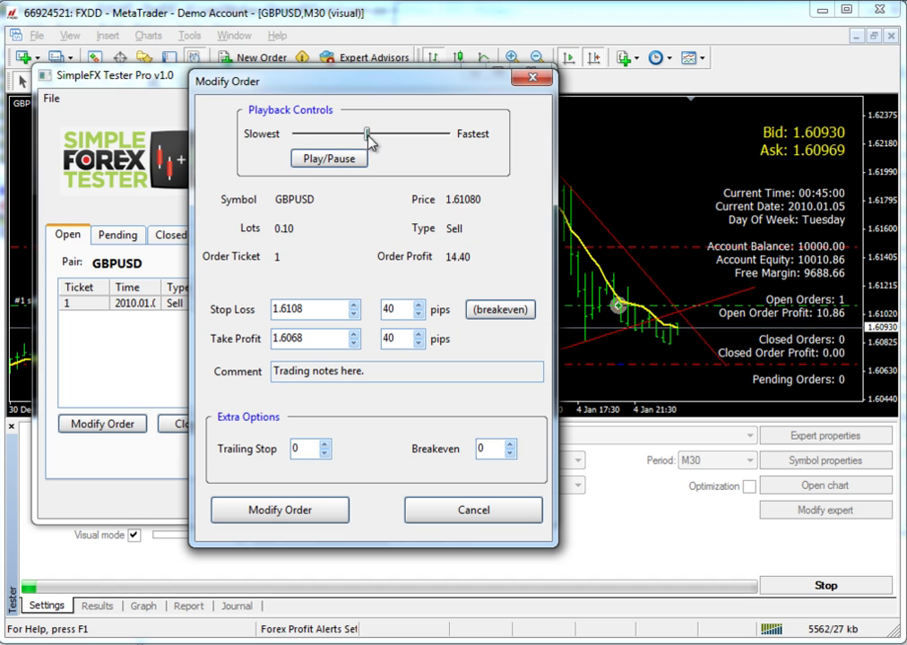
pyautogui.moveTo(366, 134)
pyautogui.mouseDown()
pyautogui.moveTo(434, 136)
pyautogui.moveTo(359, 140)
pyautogui.mouseUp()
pyautogui.click(504, 313)
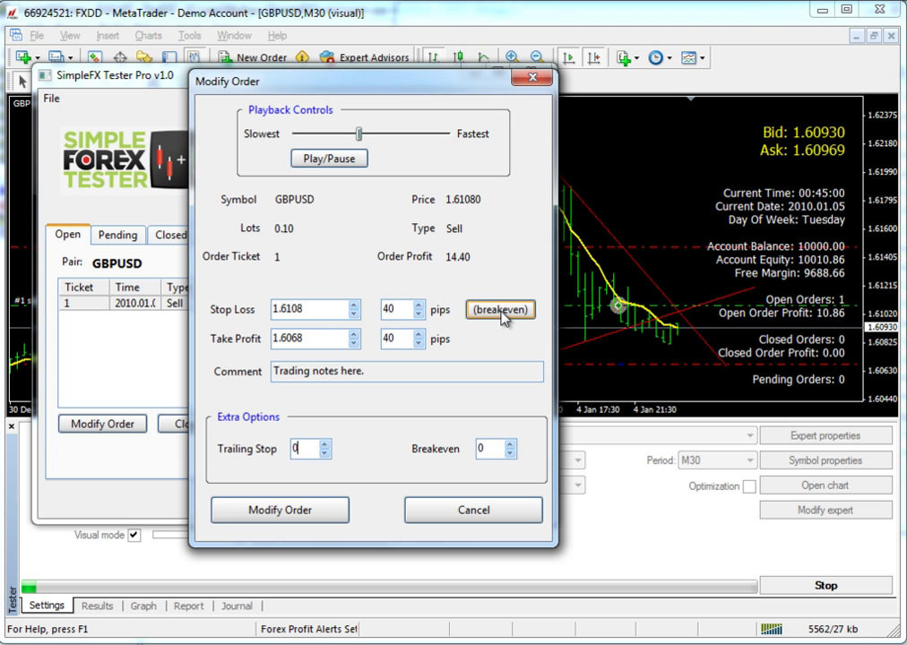
pyautogui.click(315, 519)
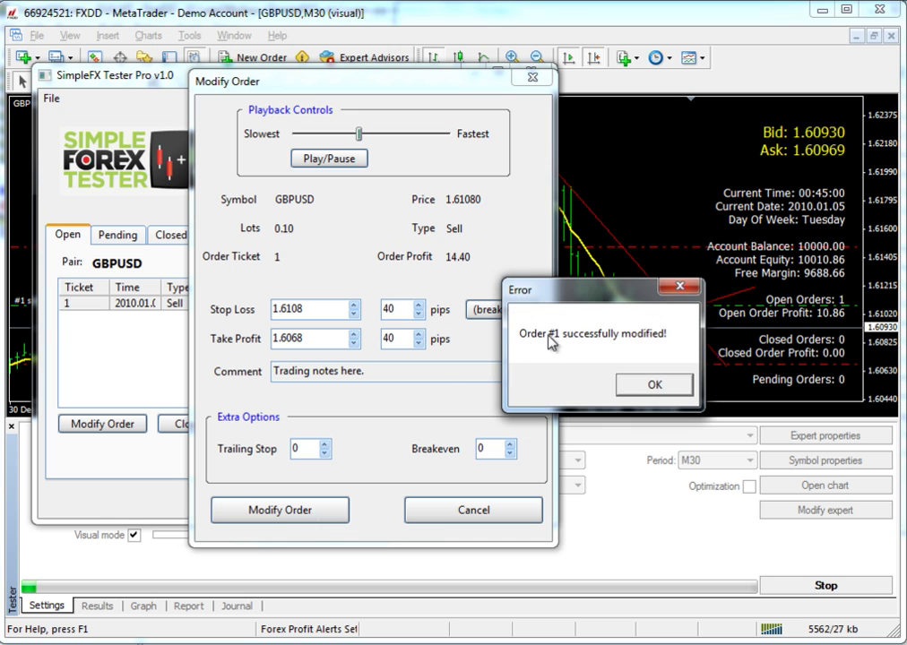
# - Dismiss the modification confirmation, resume playback, and check the modify entry in Results
pyautogui.click(649, 383)
pyautogui.click(342, 159)
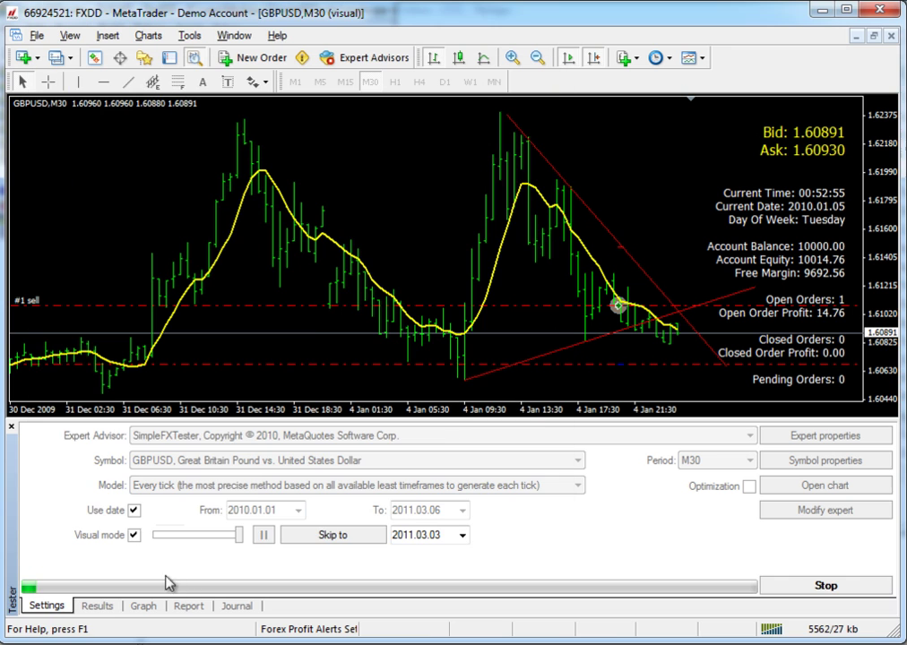
pyautogui.click(670, 313)
pyautogui.click(145, 607)
pyautogui.click(98, 607)
pyautogui.click(376, 473)
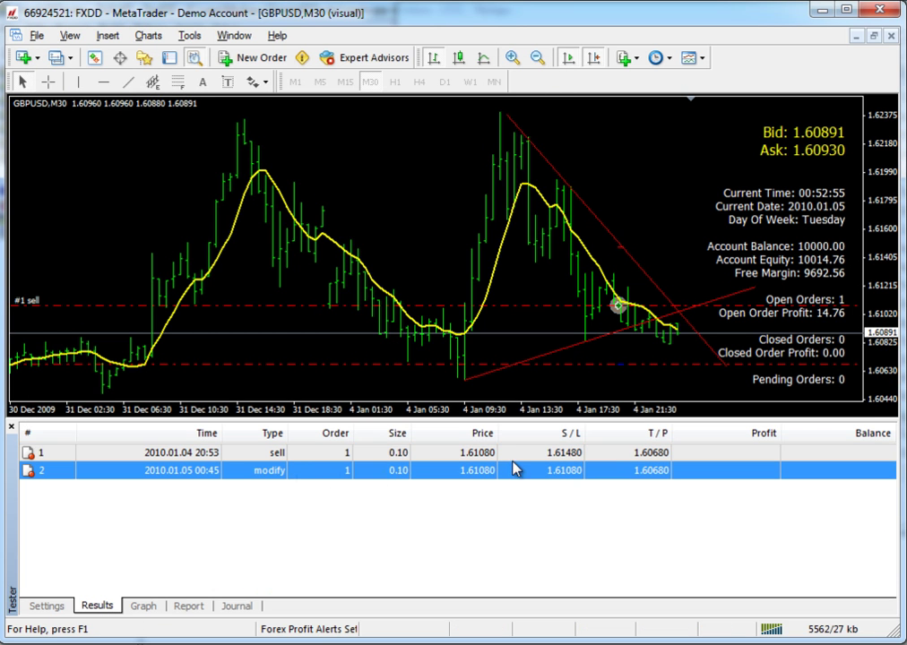
# - Run playback at Fastest until the sell stops out at 1.61080, then review the exit entry
pyautogui.moveTo(813, 641)
pyautogui.click(882, 596)
pyautogui.moveTo(358, 134); pyautogui.dragTo(459, 140)
pyautogui.click(347, 160)
pyautogui.click(655, 493)
pyautogui.click(631, 494)
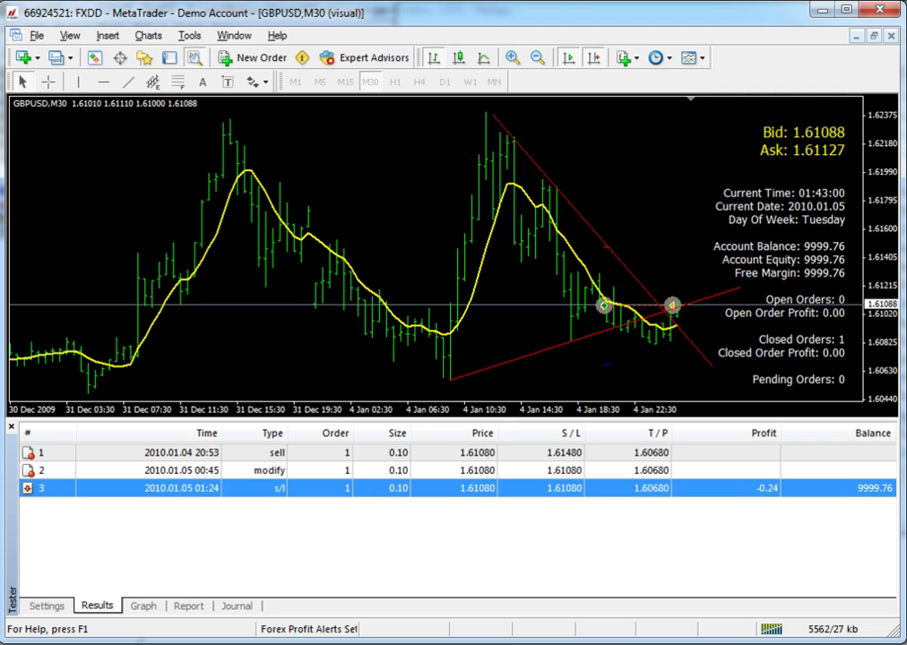
pyautogui.click(806, 627)
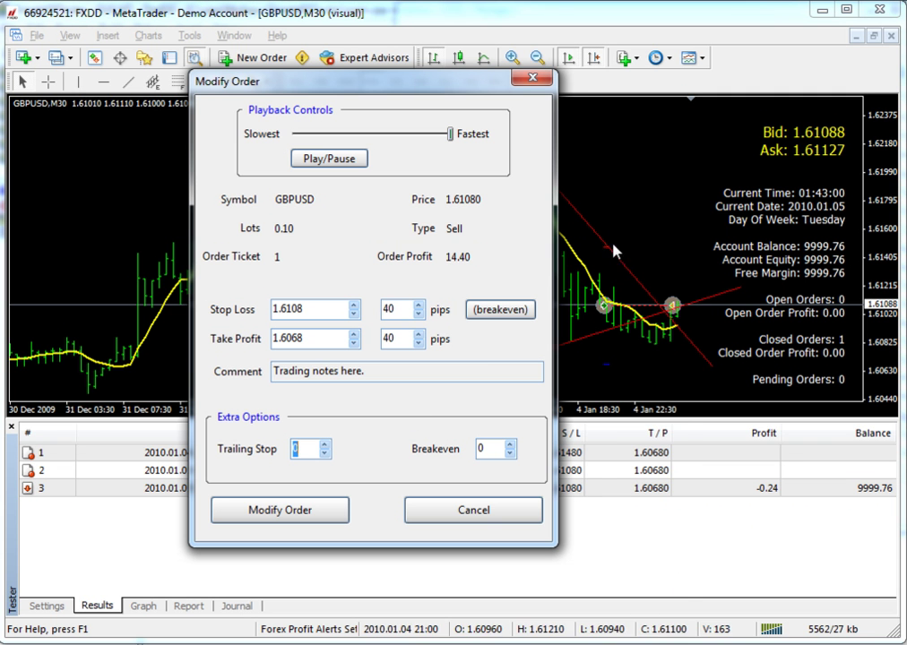
# - Close the order editing window and review the Closed orders list before returning to open orders
pyautogui.click(532, 78)
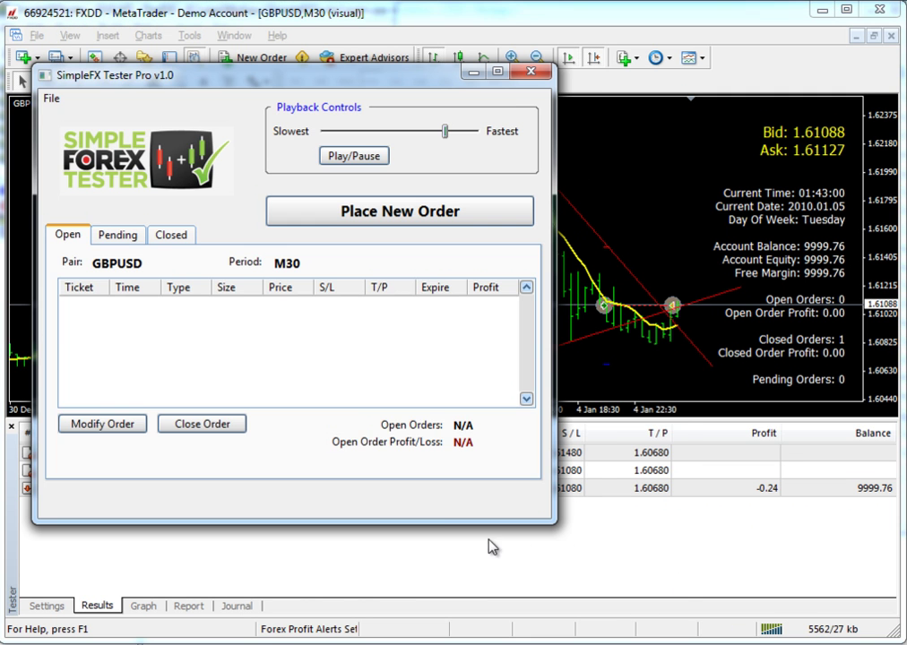
pyautogui.click(171, 235)
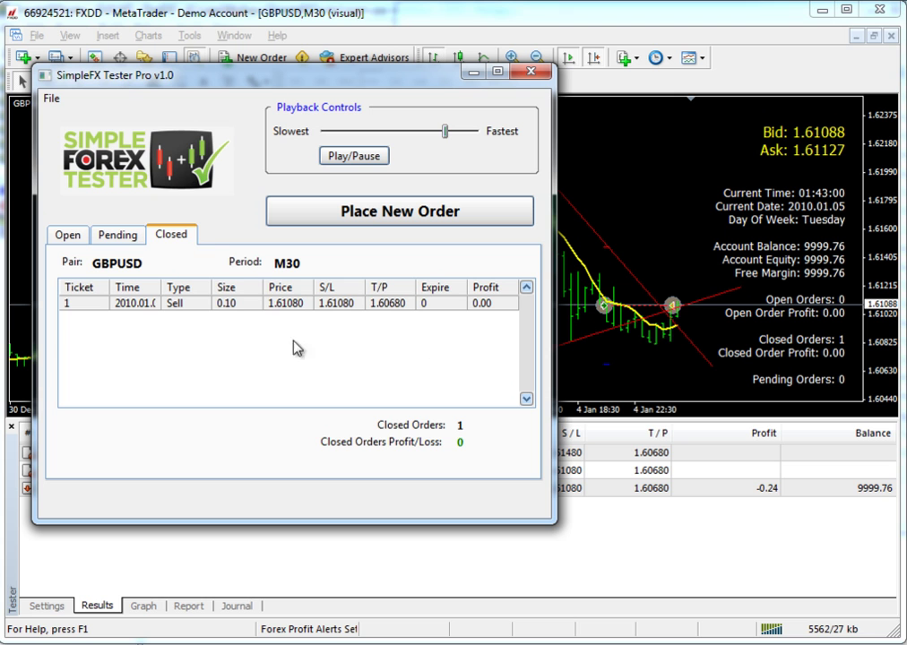
pyautogui.click(79, 236)
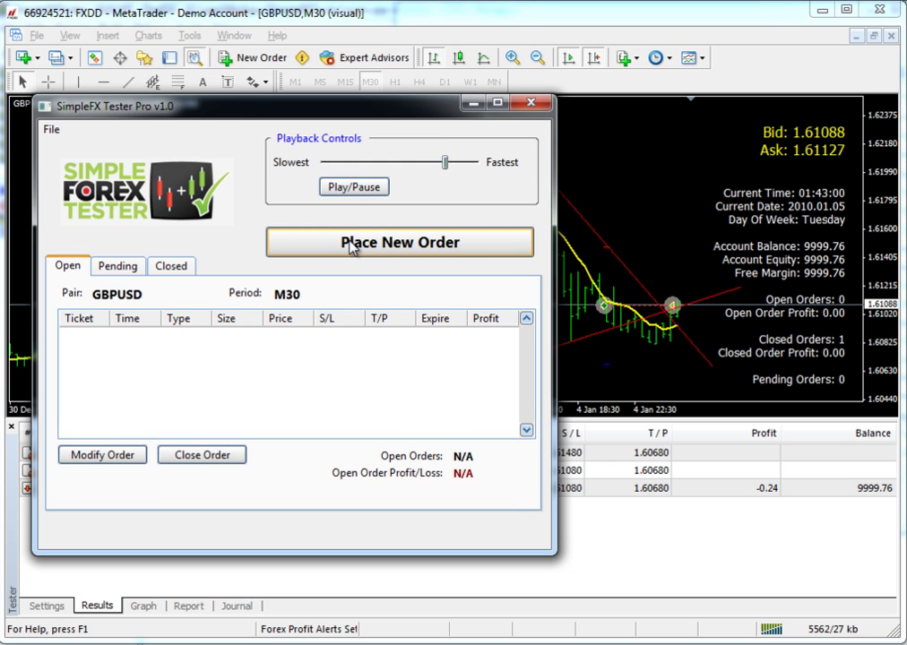
# - Open a second 0.10-lot GBPUSD sell at market at 1.61088
pyautogui.click(350, 243)
pyautogui.moveTo(340, 93); pyautogui.dragTo(314, 87)
pyautogui.click(380, 482)
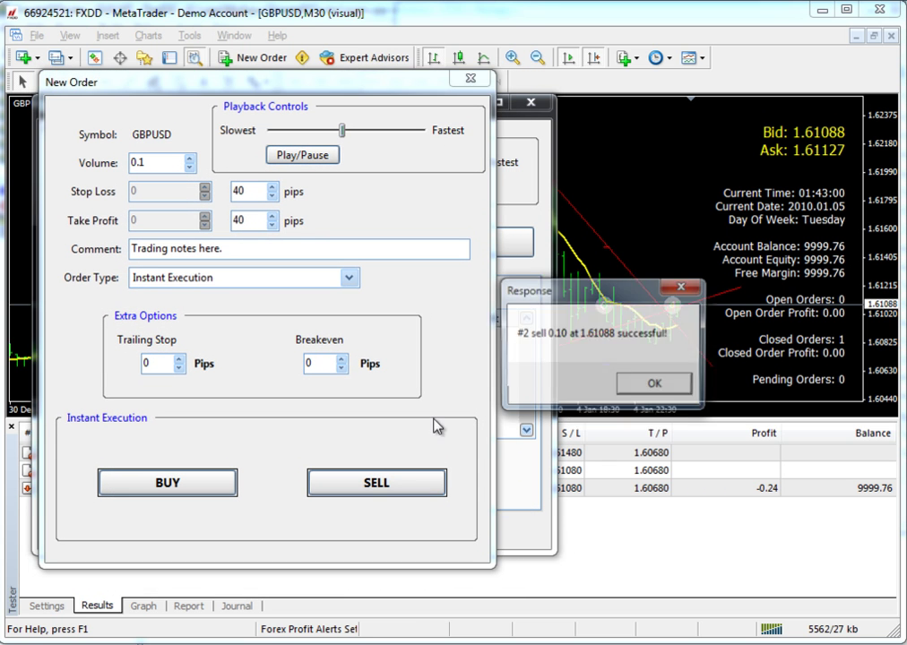
pyautogui.click(650, 384)
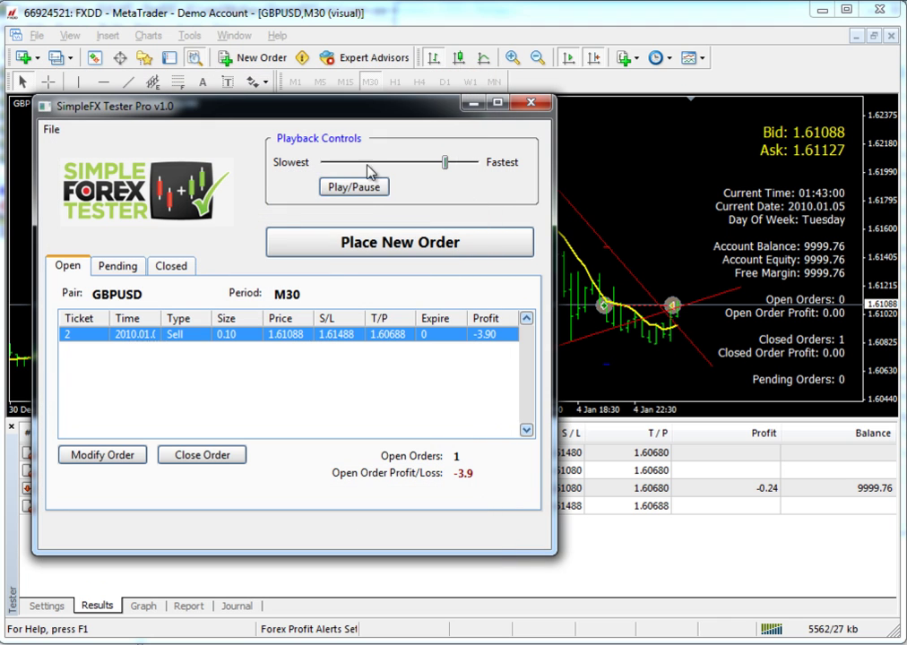
# - Advance the backtest briefly, then close the second sell for a 4.20 loss
pyautogui.click(363, 190)
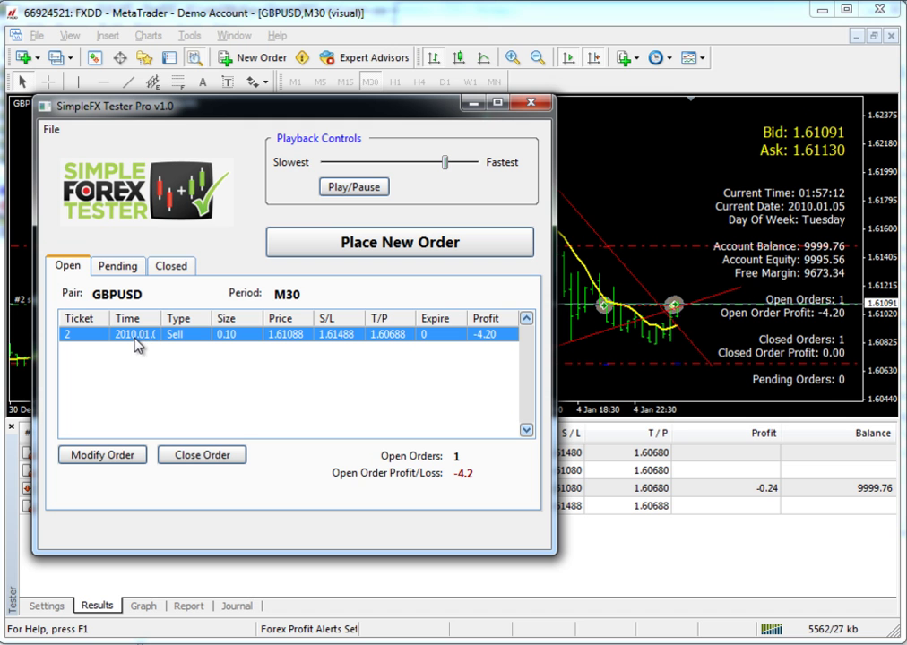
pyautogui.click(197, 455)
pyautogui.click(346, 190)
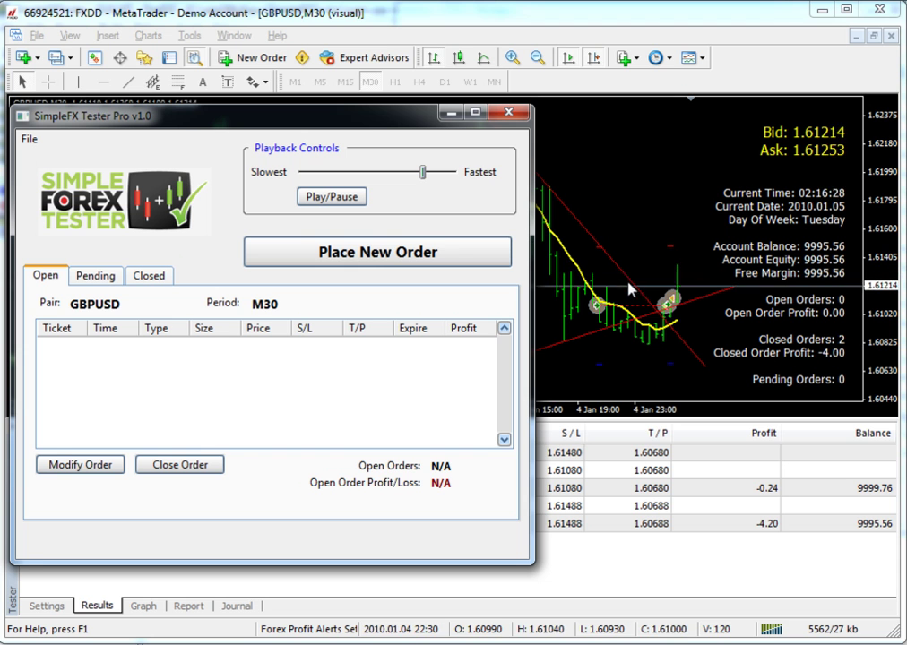
pyautogui.moveTo(363, 124); pyautogui.dragTo(385, 125)
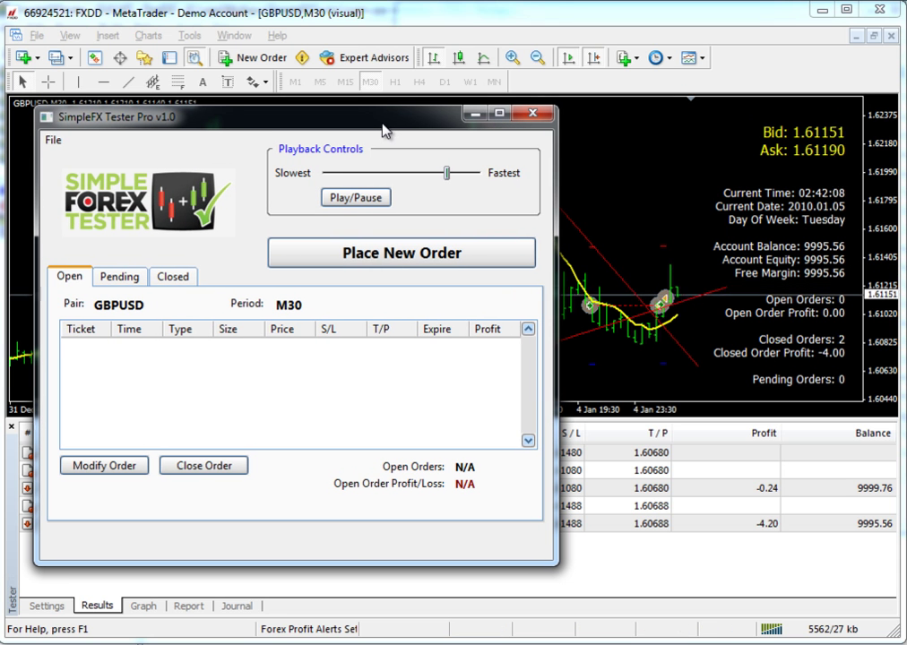